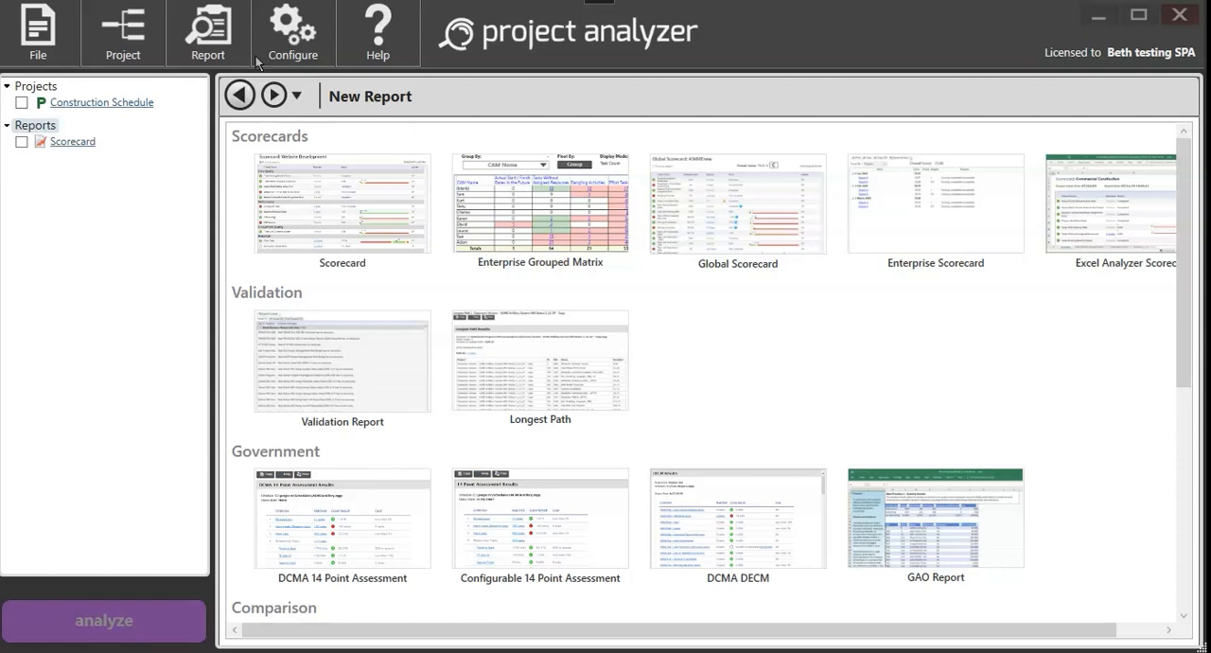
Step: Open the Criteria Manager and select the Missing Predecessors criterion in the Critical Path Quality category
click(285, 45)
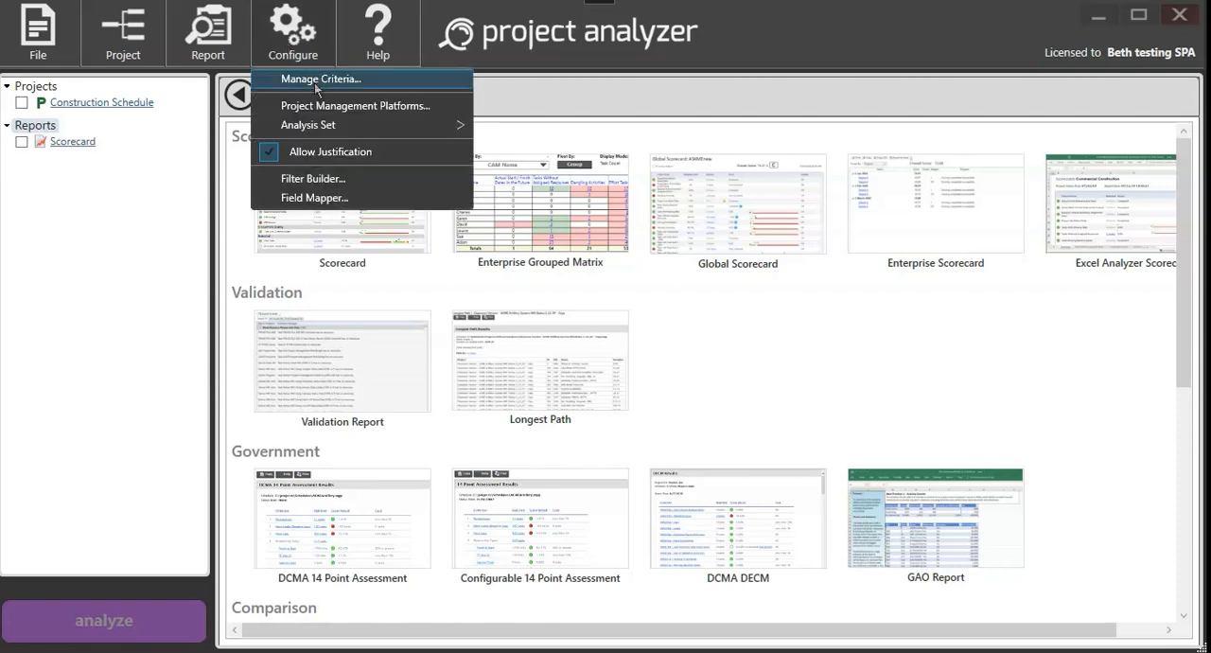
click(314, 83)
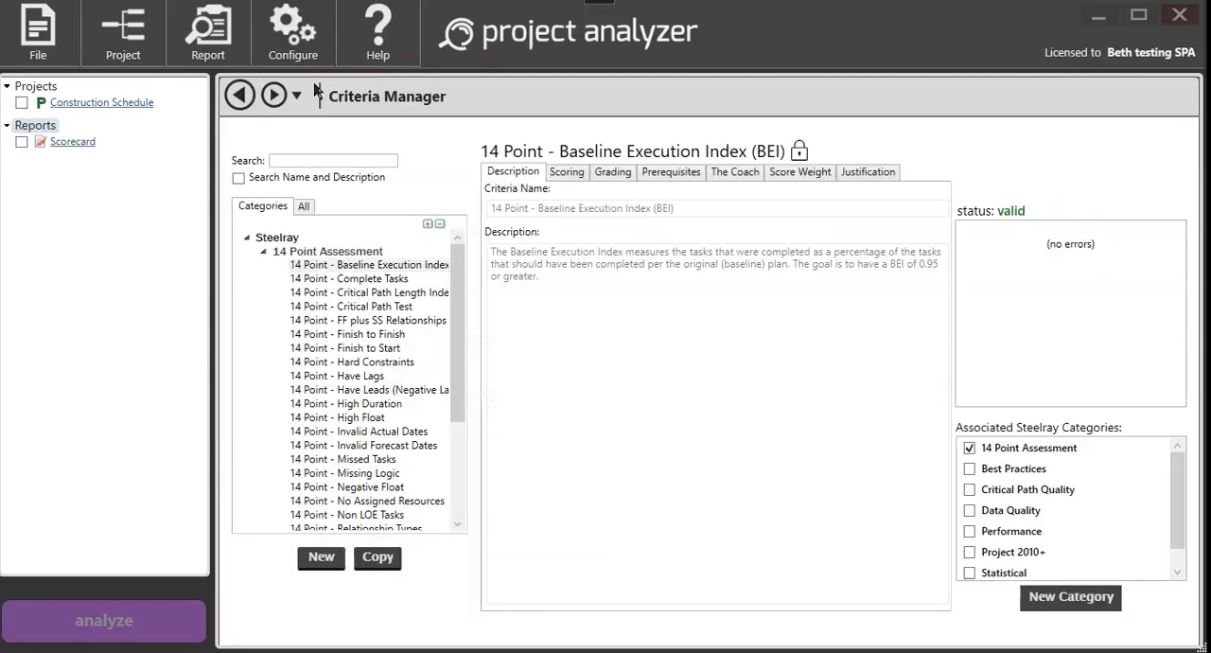
click(266, 253)
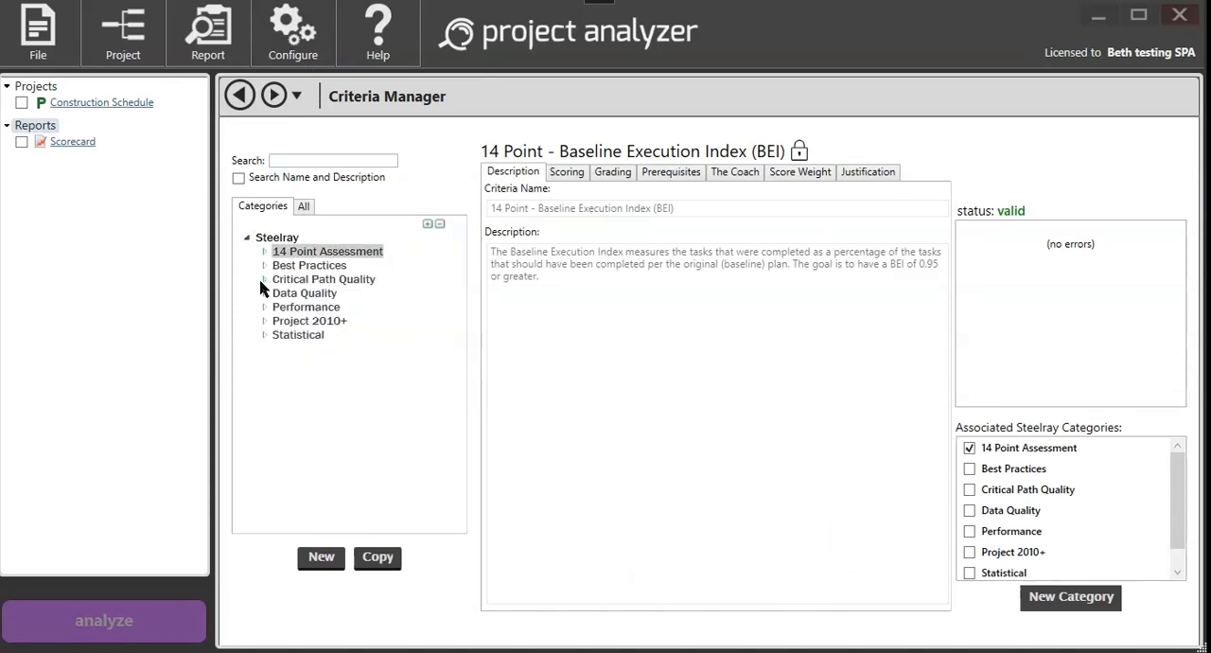
click(265, 279)
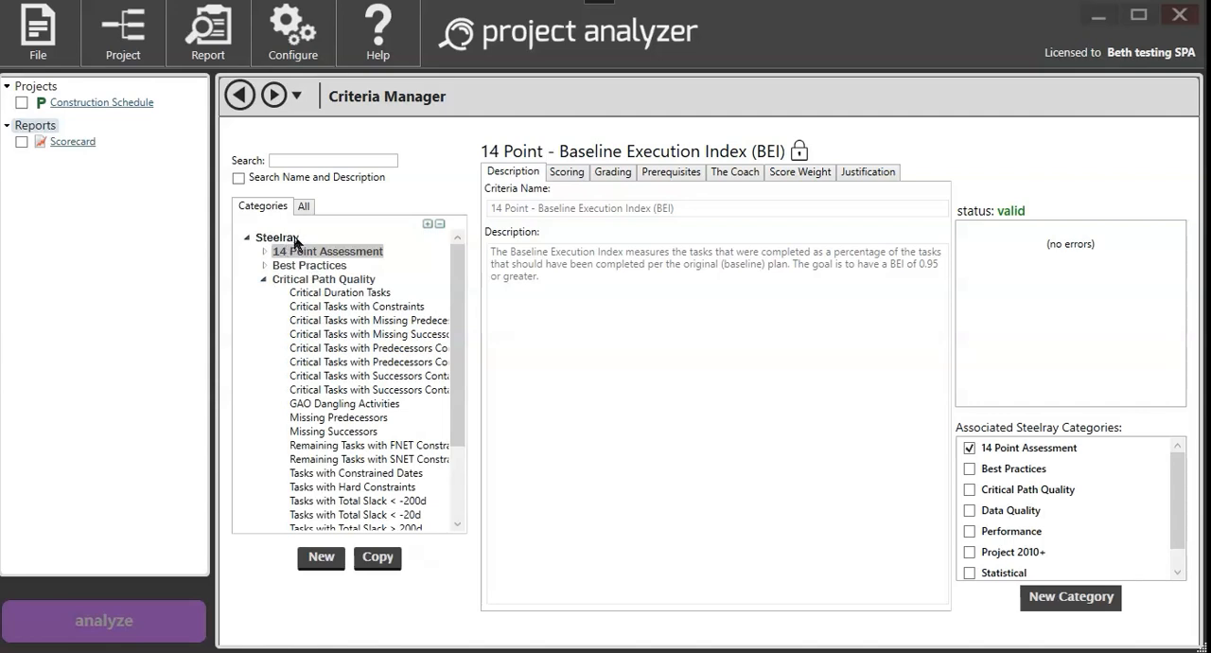
click(264, 280)
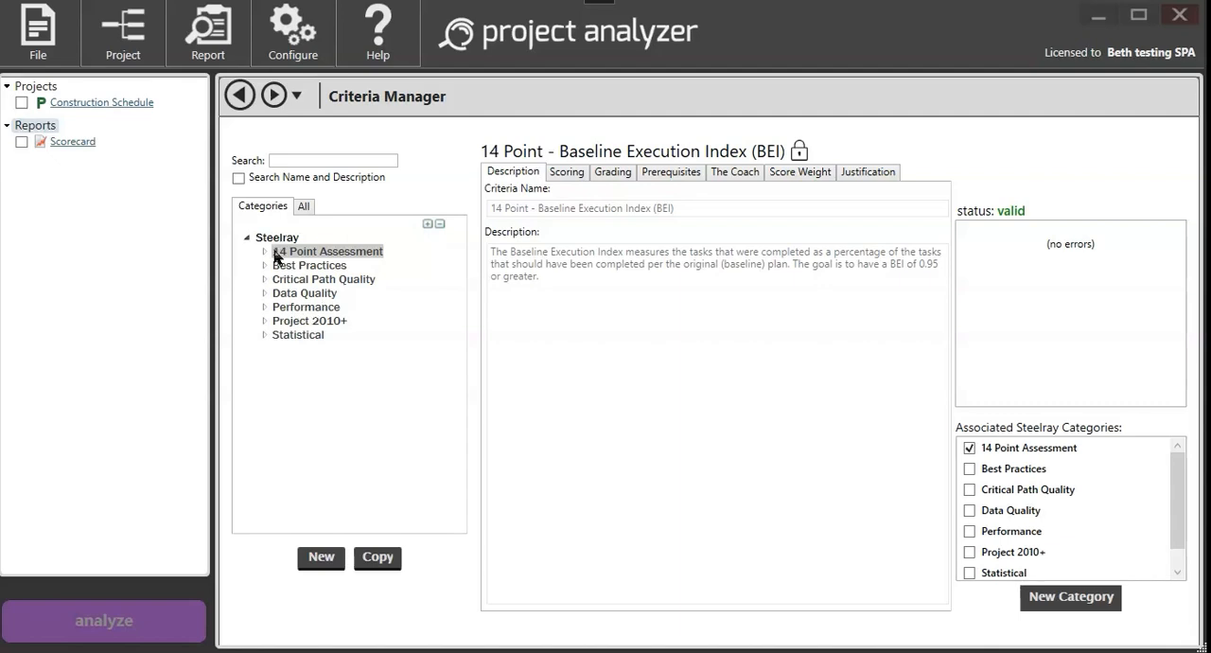
click(264, 279)
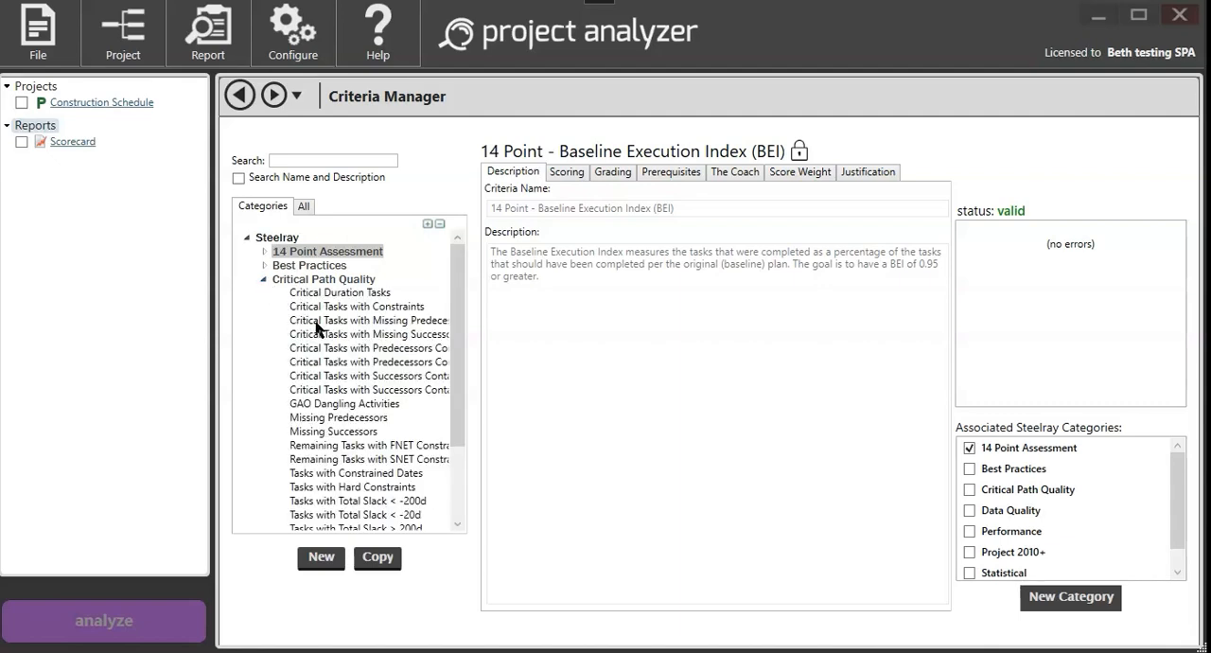
click(333, 418)
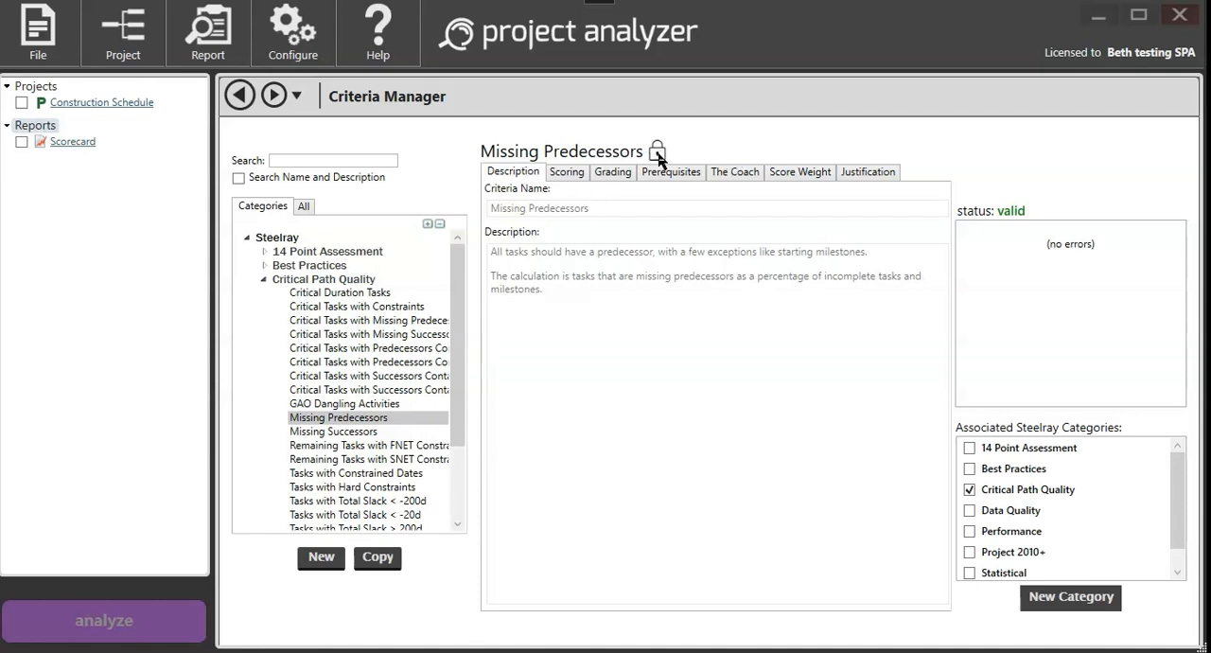
Step: Review the Missing Predecessors criterion's scoring, coach text, grading, prerequisites, score weight and justification settings
mouse_move(659, 159)
click(575, 174)
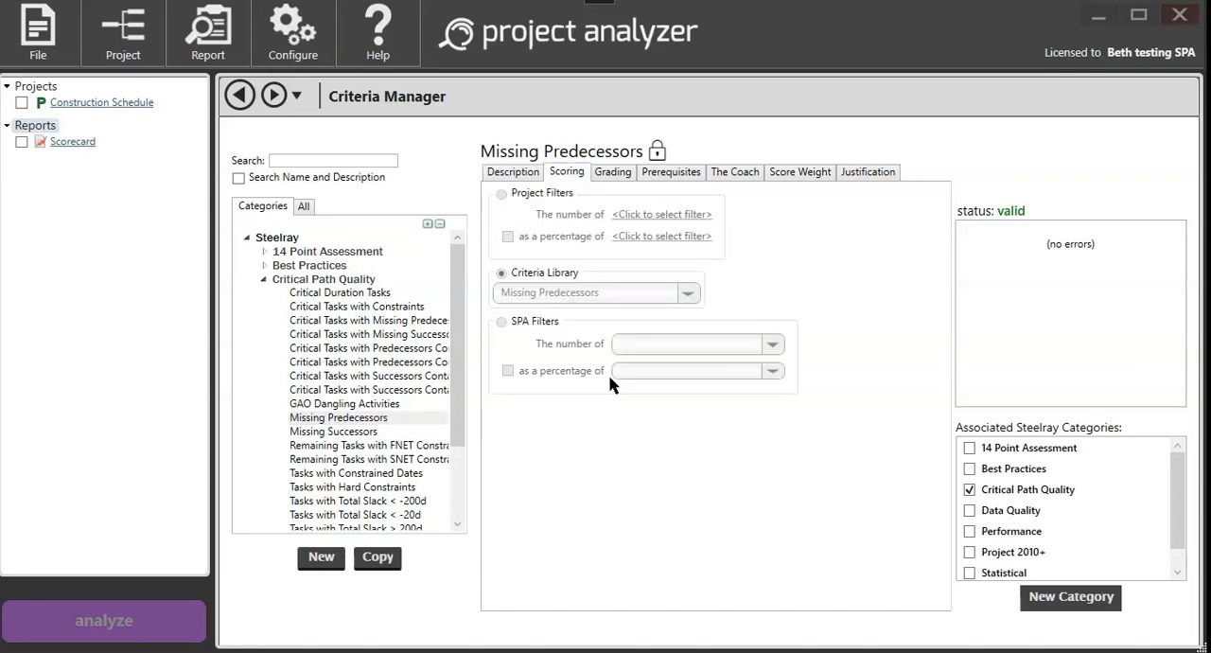
click(735, 172)
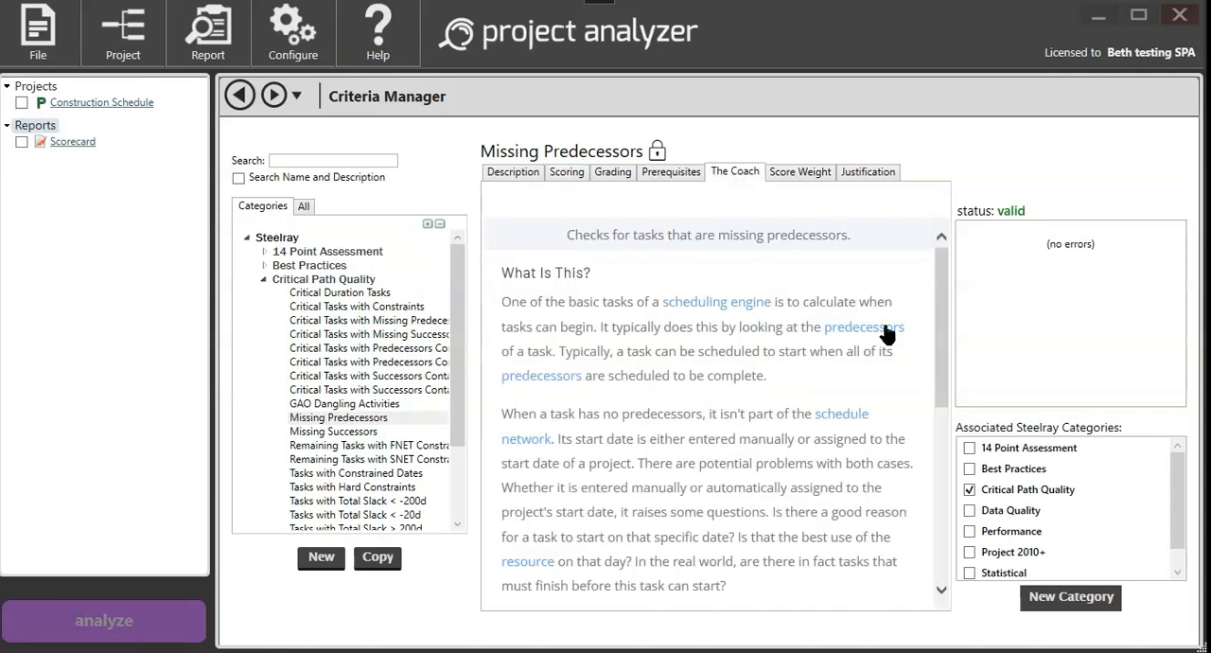
drag(943, 348, 918, 270)
click(612, 180)
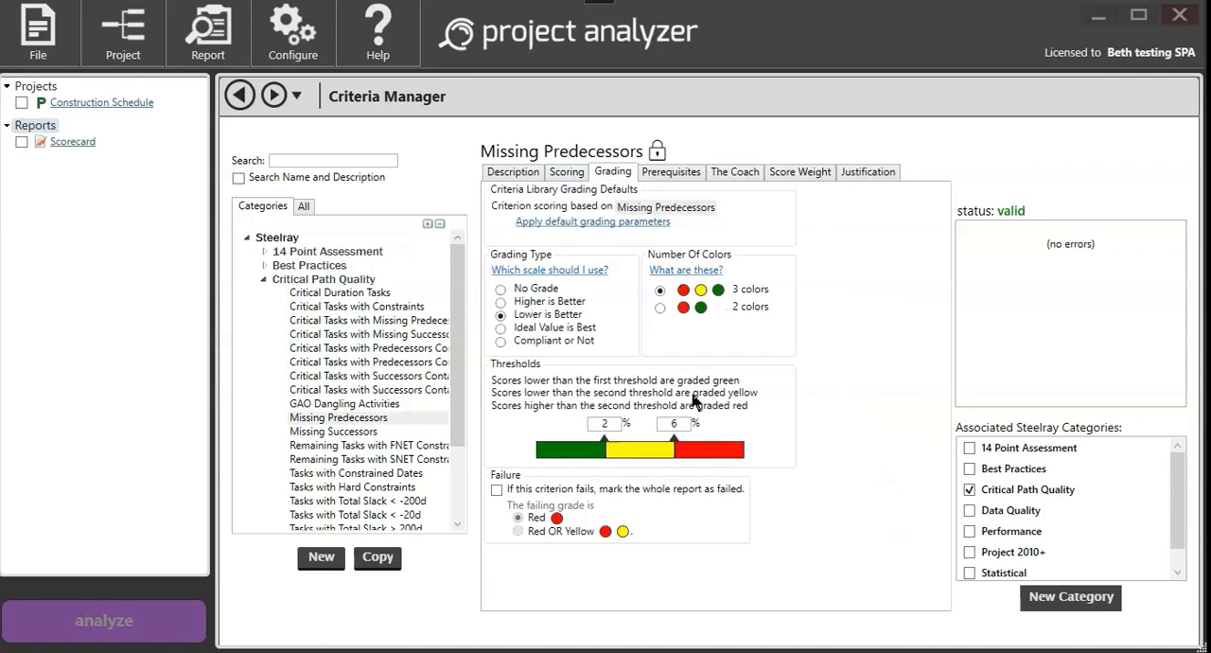
click(685, 179)
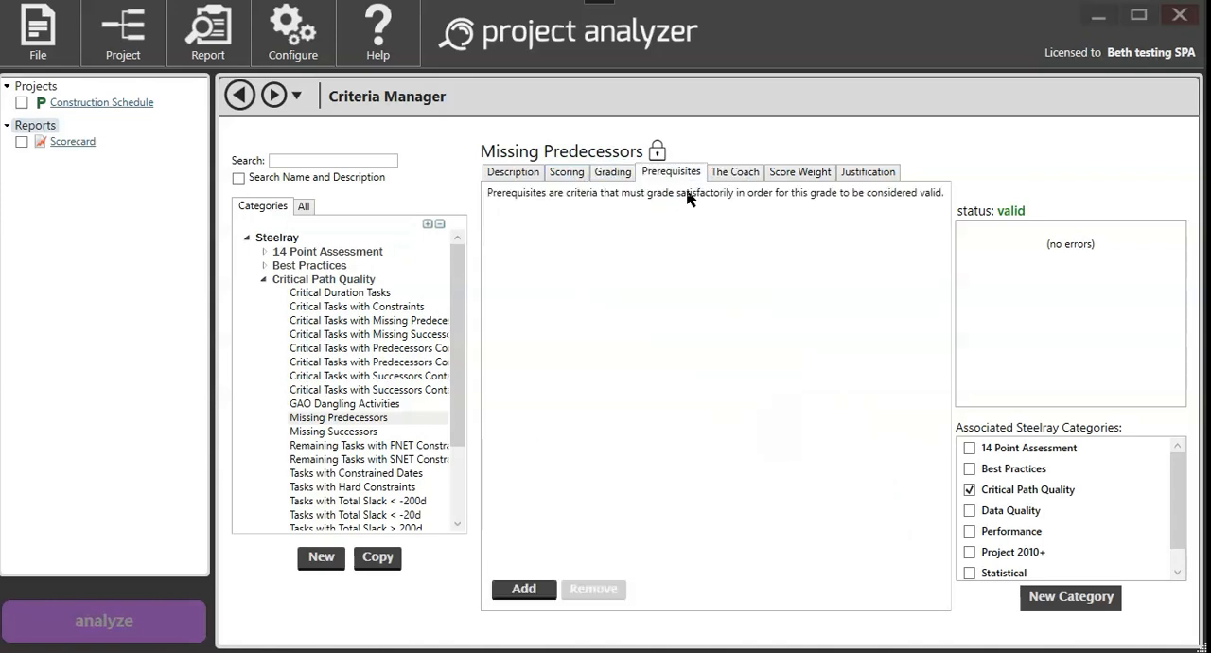
click(804, 176)
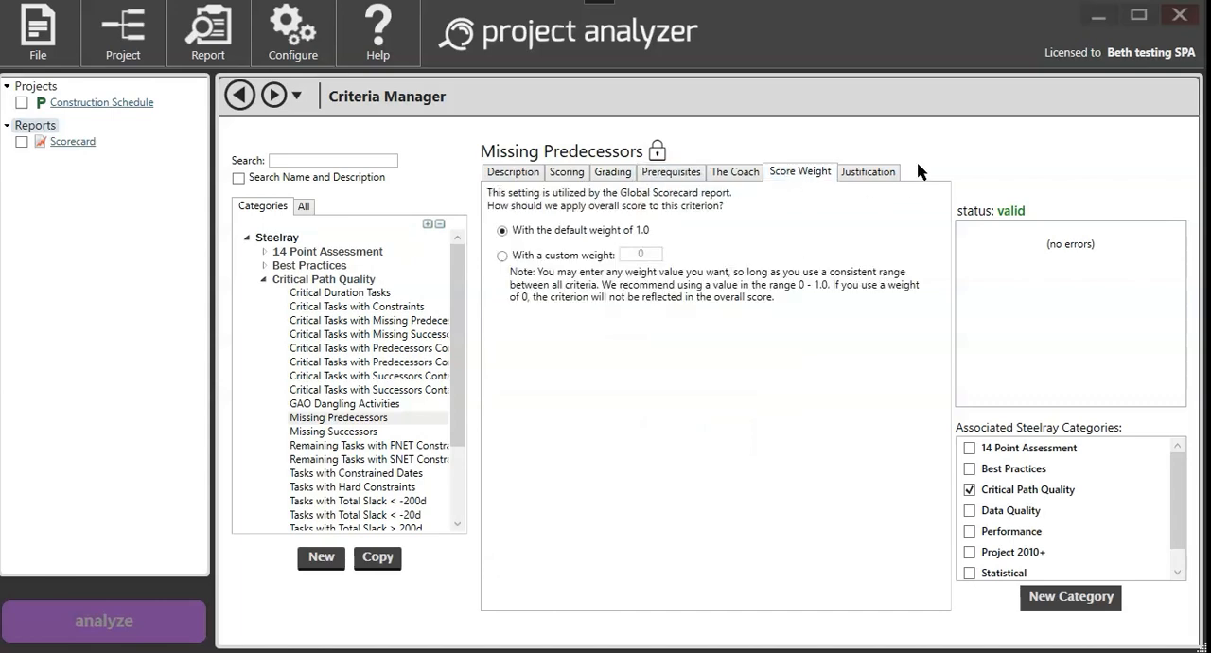
click(872, 175)
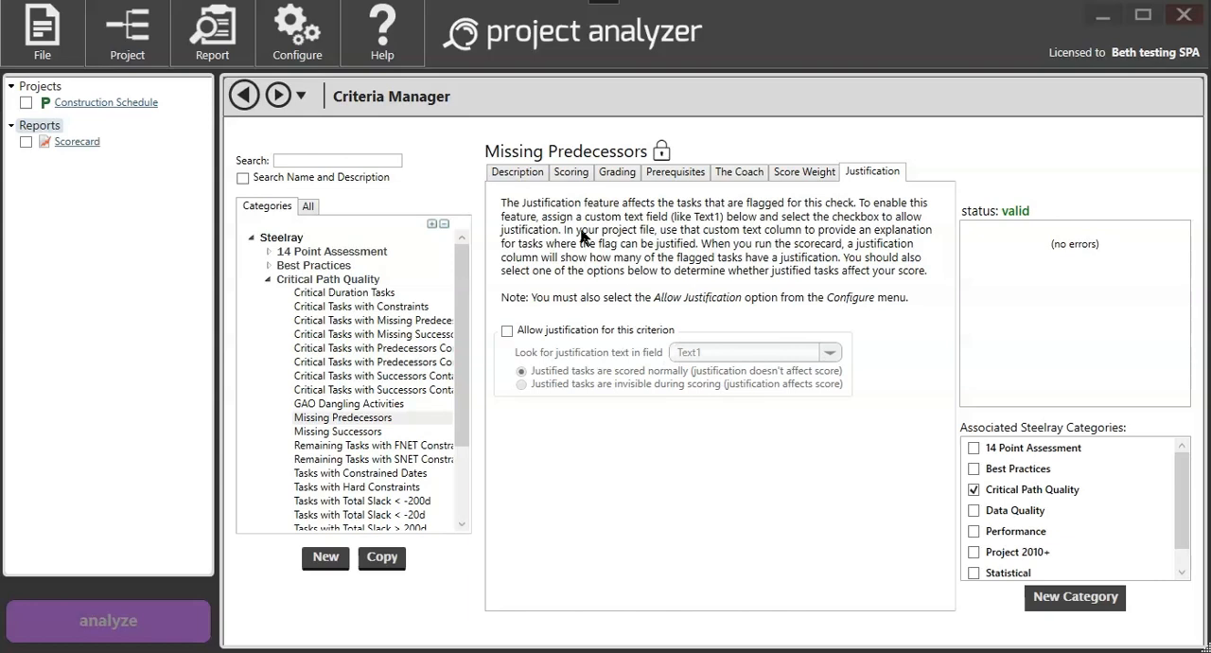
Step: Re-examine the description, scoring and coach text of the Missing Predecessors criterion
click(516, 176)
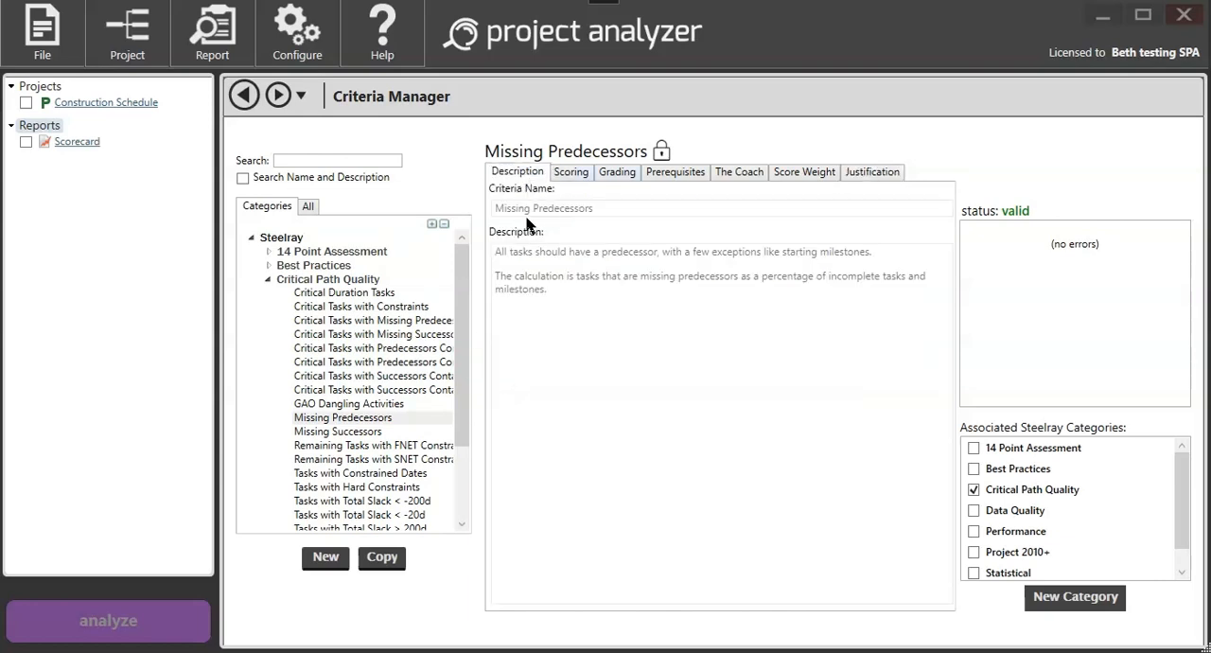
click(573, 172)
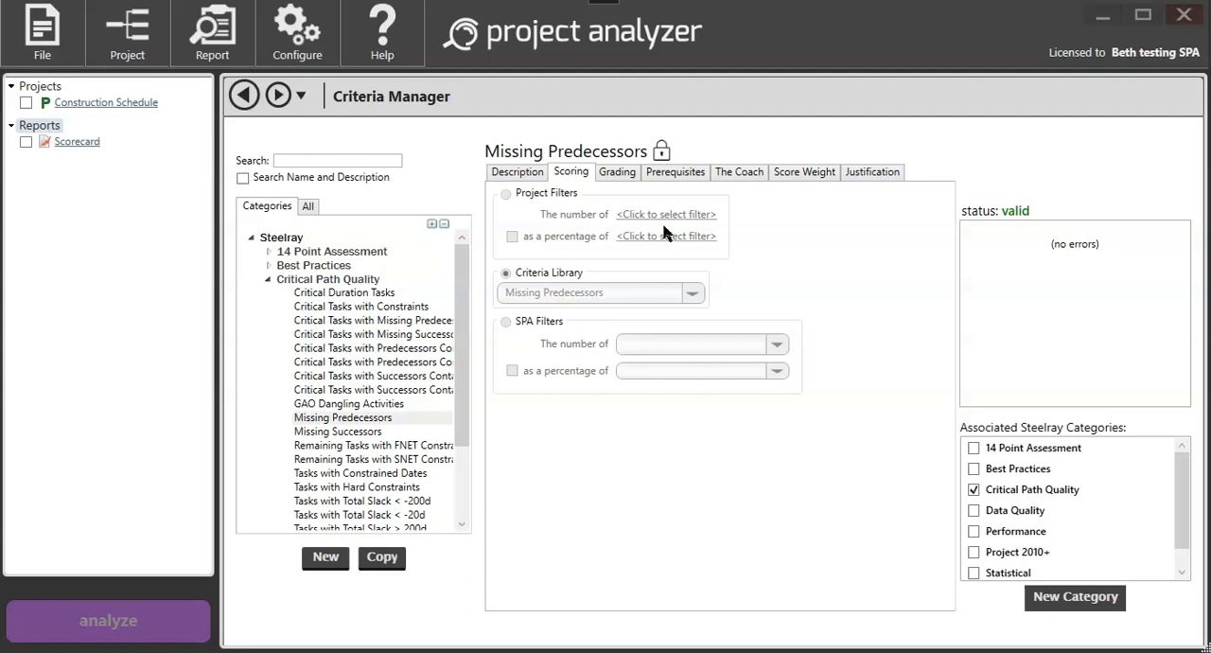
click(739, 175)
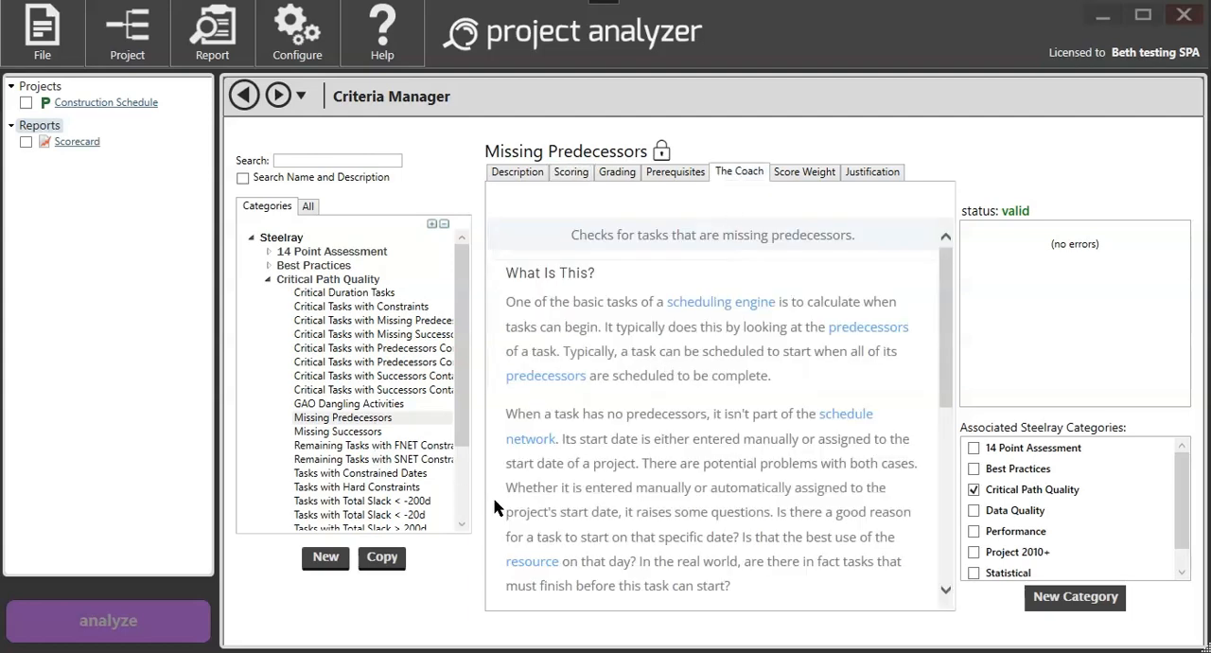
scroll(361, 461, down, 2)
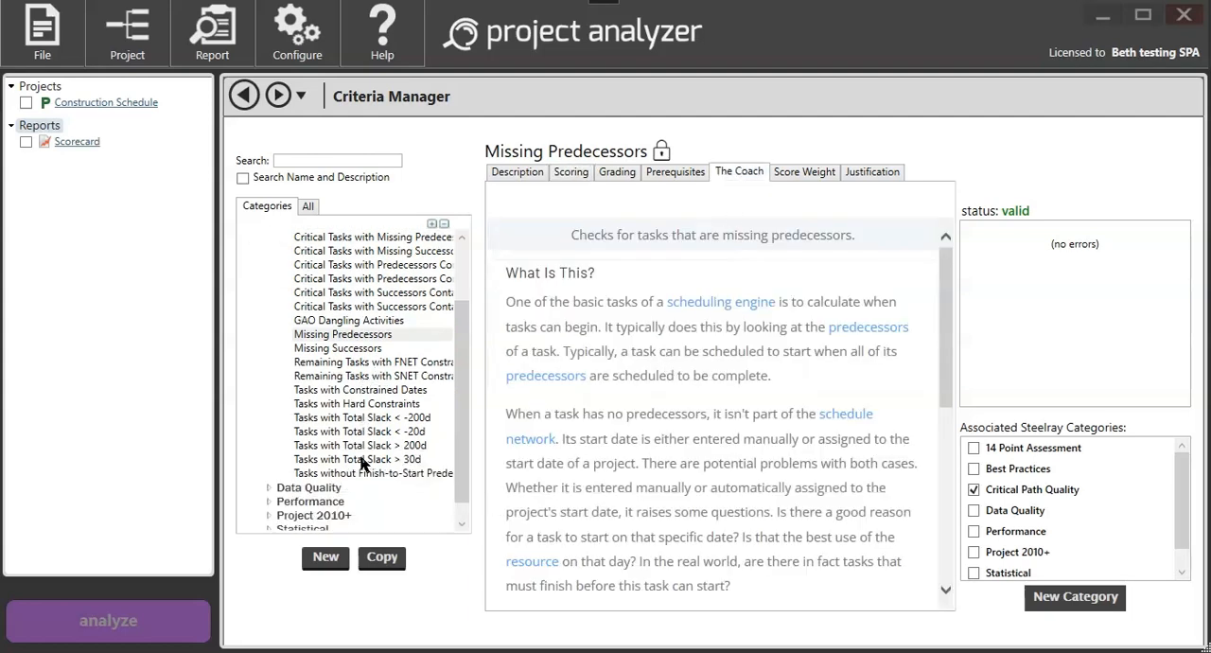
click(574, 173)
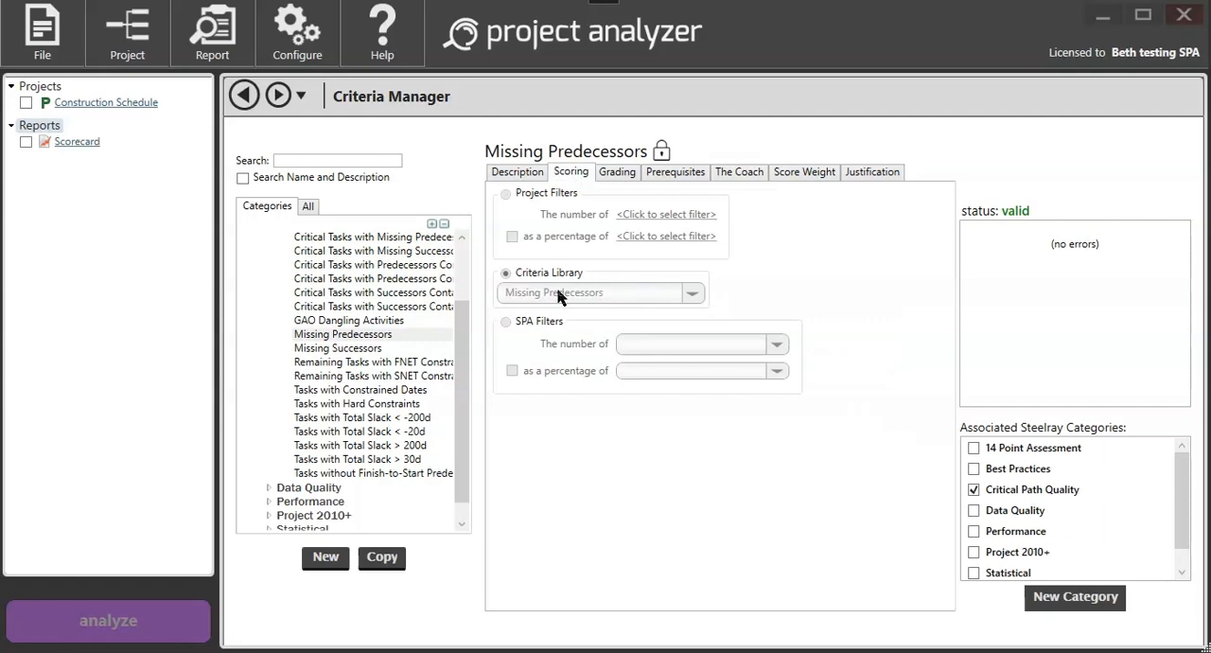
Step: Expand the Statistical category and select its Predecessor Count criterion
scroll(303, 516, down, 1)
click(274, 513)
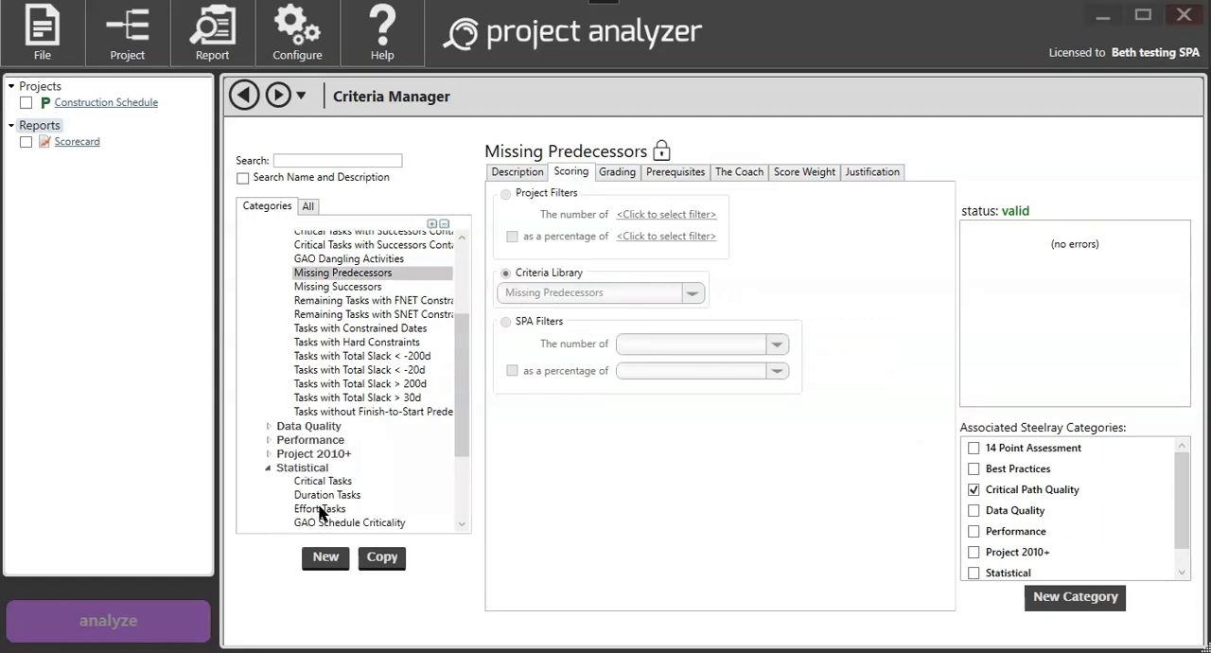
scroll(320, 512, down, 3)
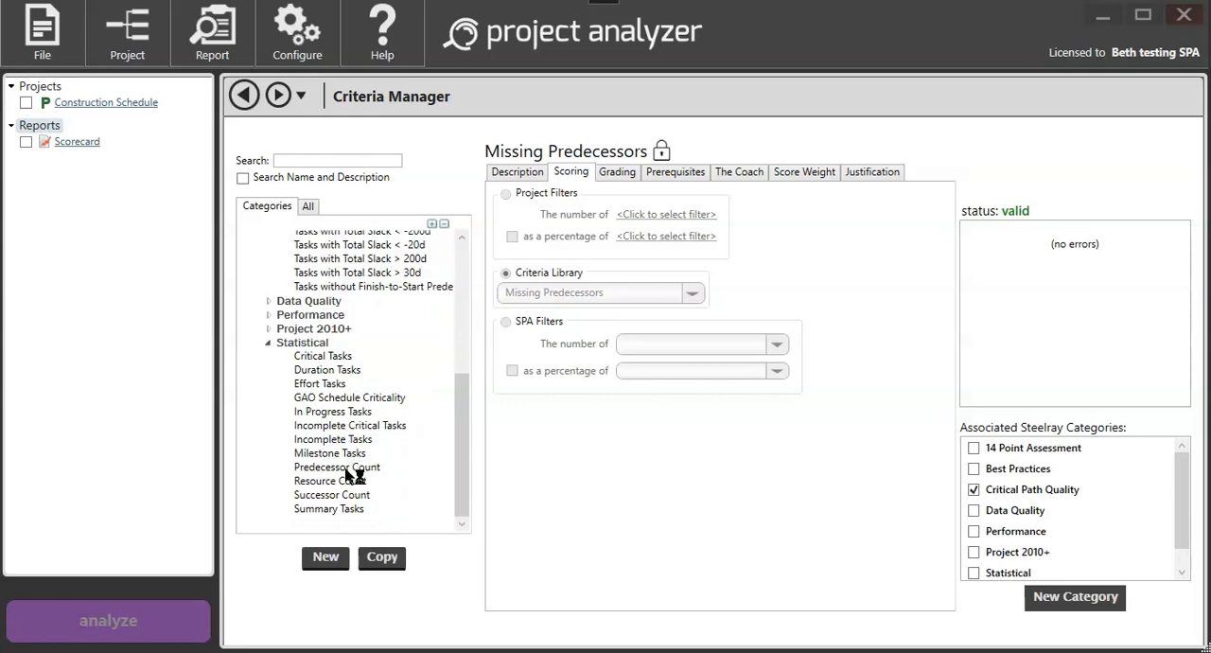
click(340, 467)
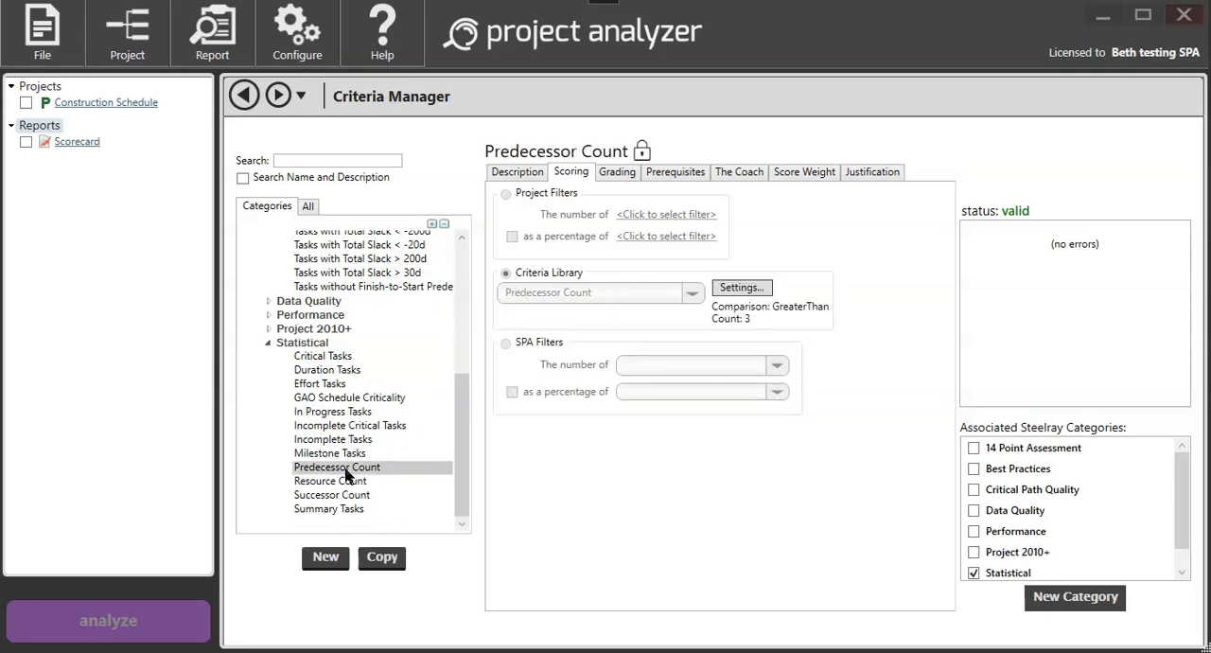
Step: Try a count of 4 and the < comparison in the Predecessor Count scoring settings, and restore > and 3
click(738, 292)
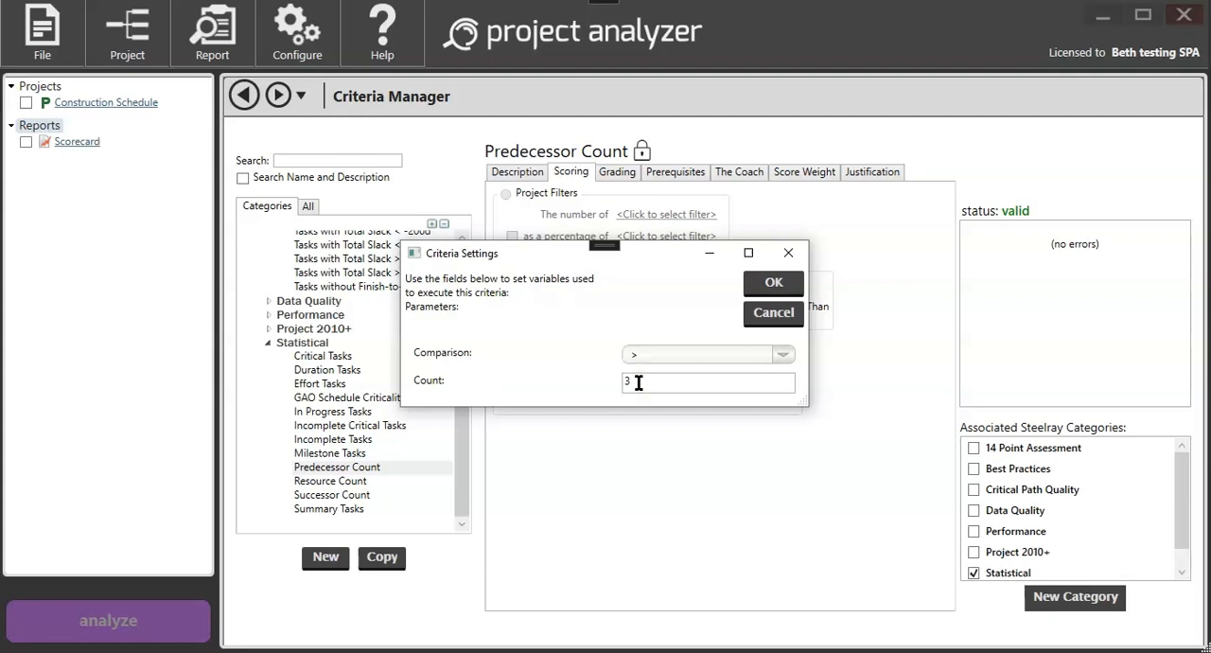
drag(638, 383, 605, 388)
click(782, 354)
click(649, 434)
click(781, 354)
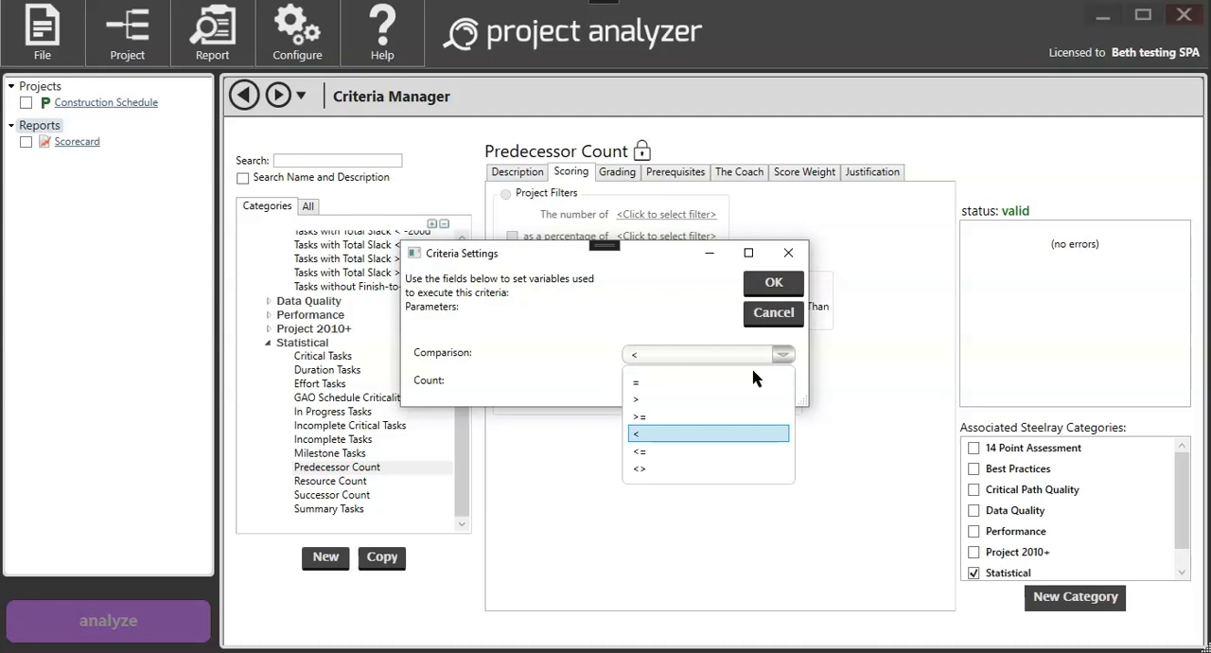
click(649, 399)
drag(649, 382, 607, 381)
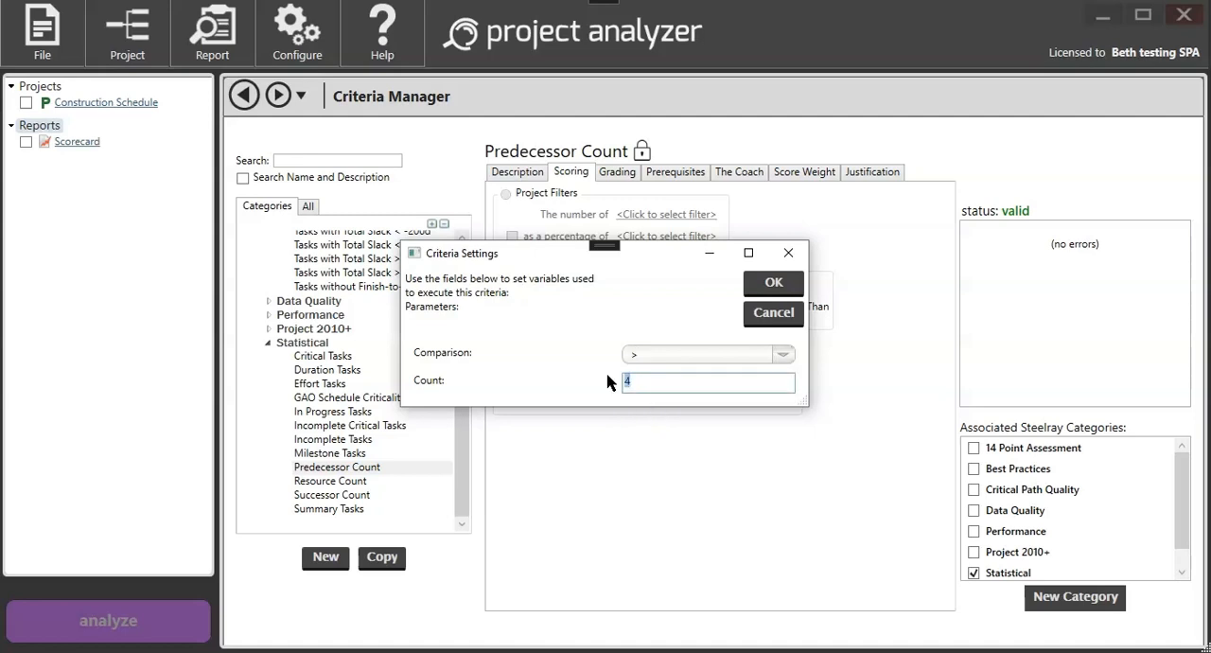
click(773, 282)
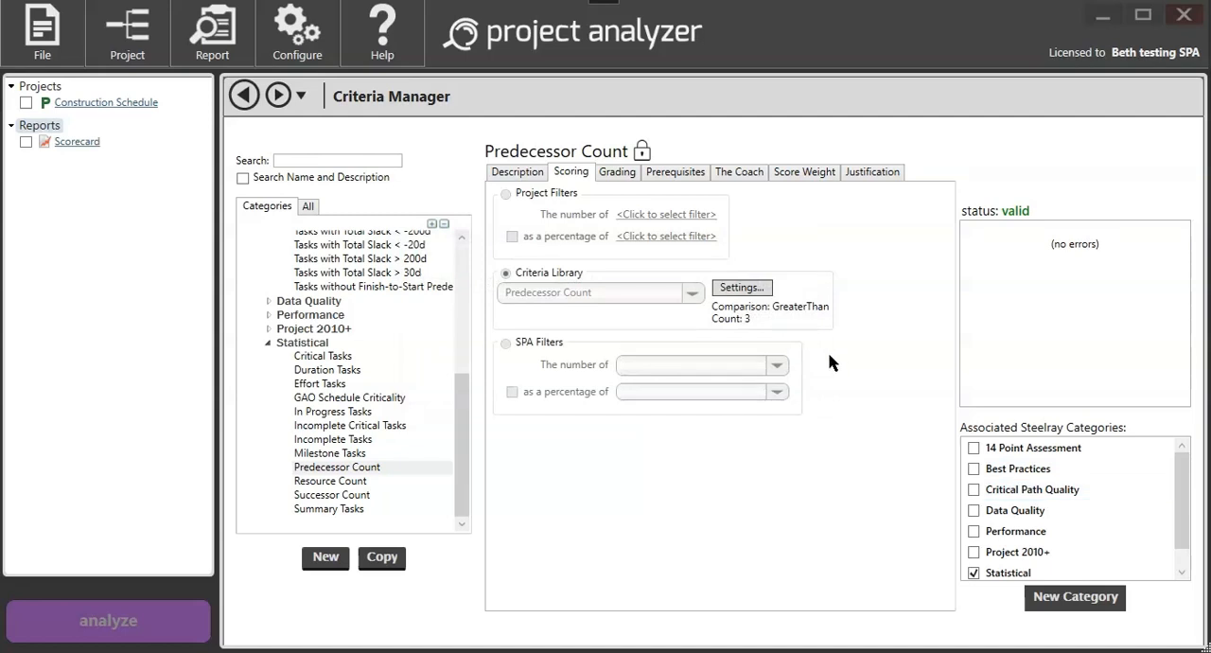
Step: Copy the Predecessor Count criterion and rename the copy "More Than 3 Predecessors"
click(520, 173)
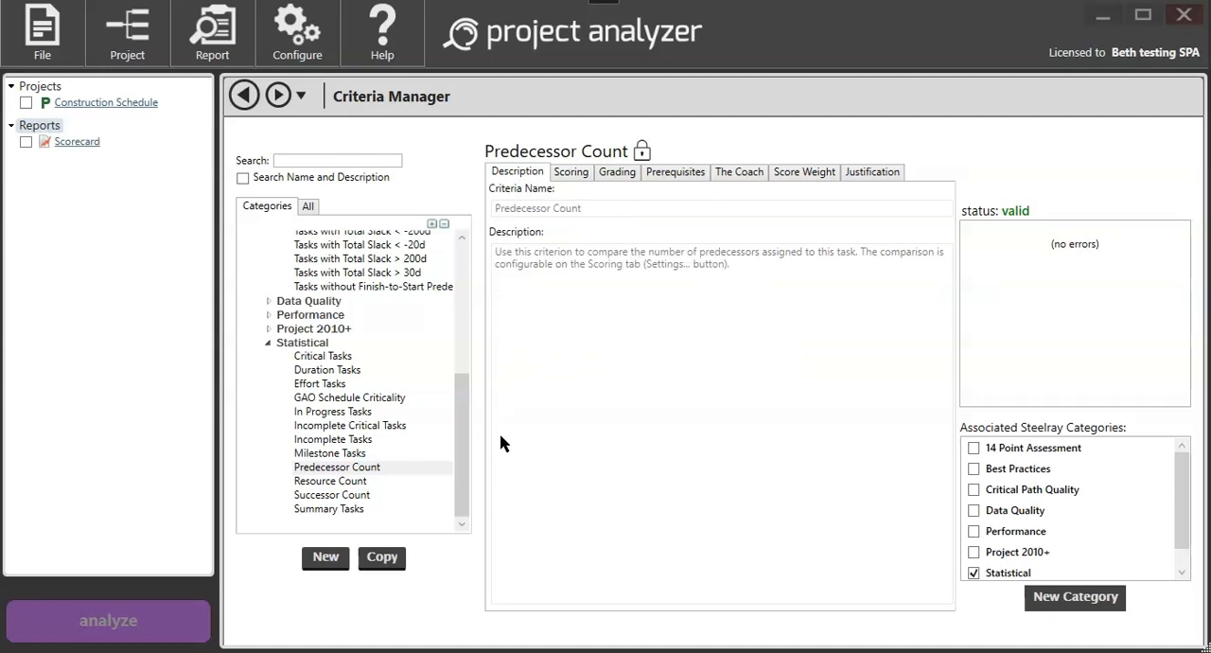
click(384, 560)
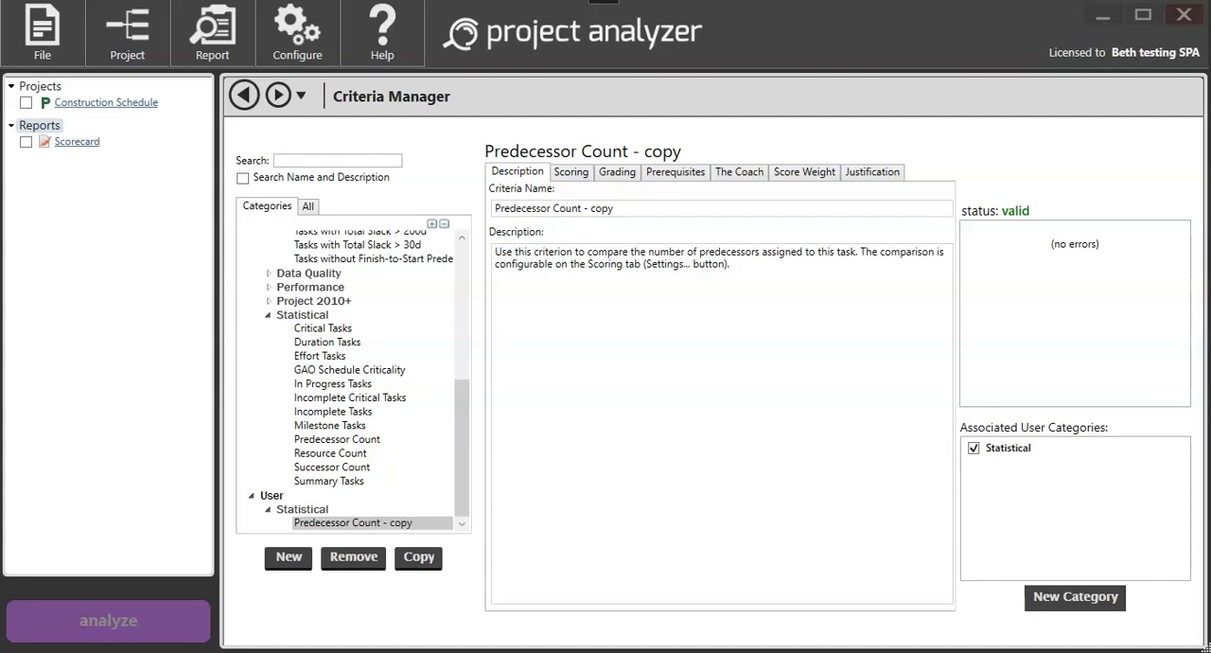
drag(613, 208, 470, 202)
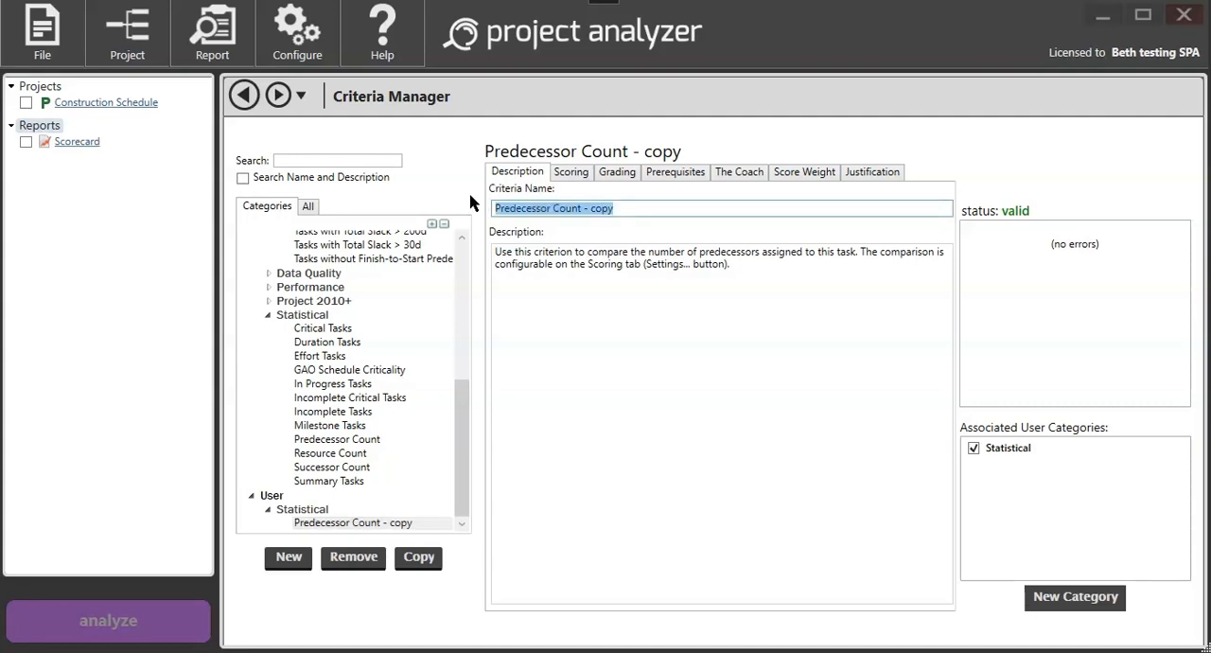
key(ctrl+v)
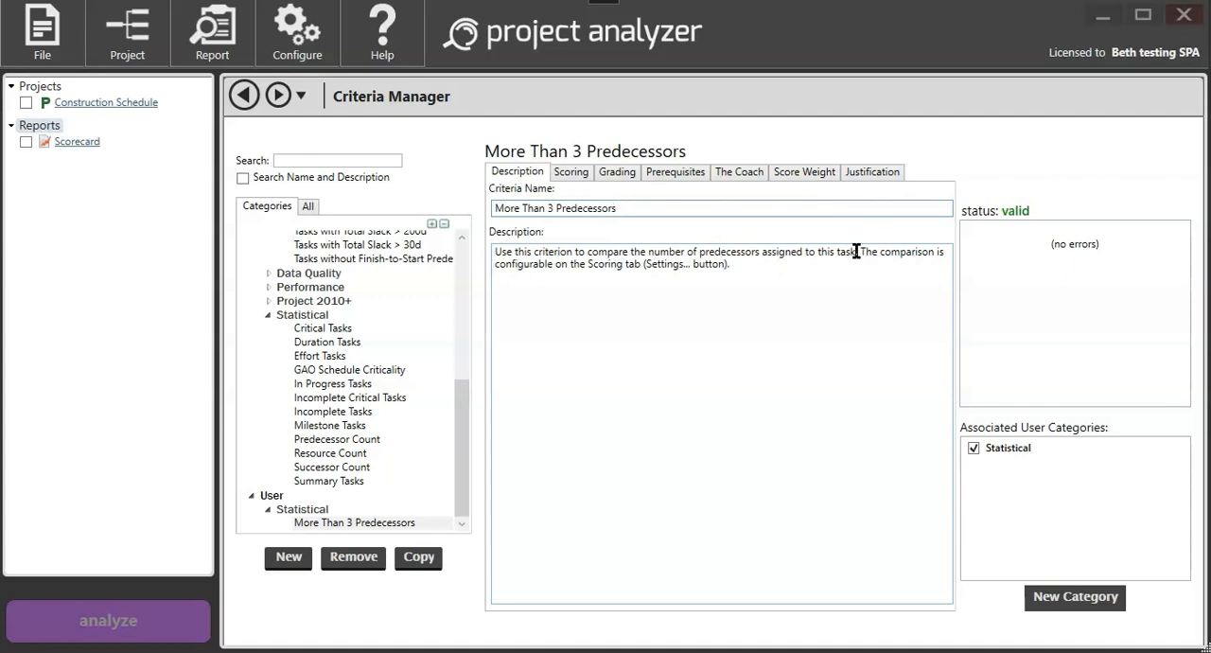
Step: Change the new criterion's description to "Use this criterion to check for more than 3 predecessors."
drag(863, 250, 865, 265)
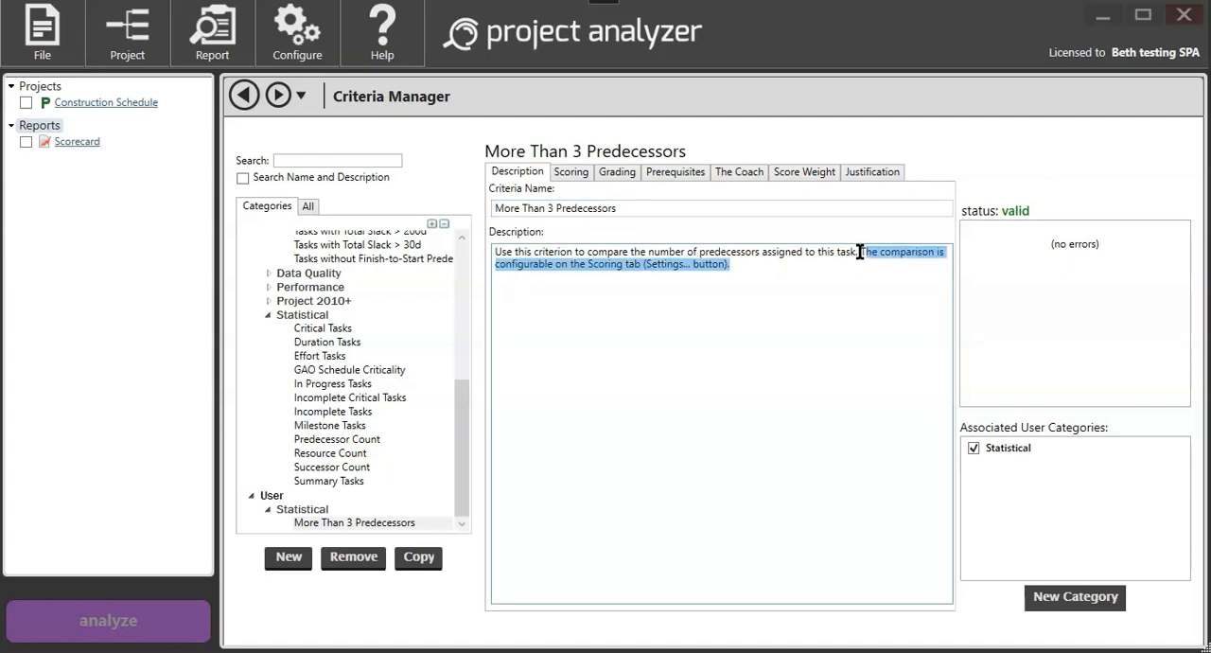
drag(592, 251, 779, 273)
text(check for more than 3 predecessors.)
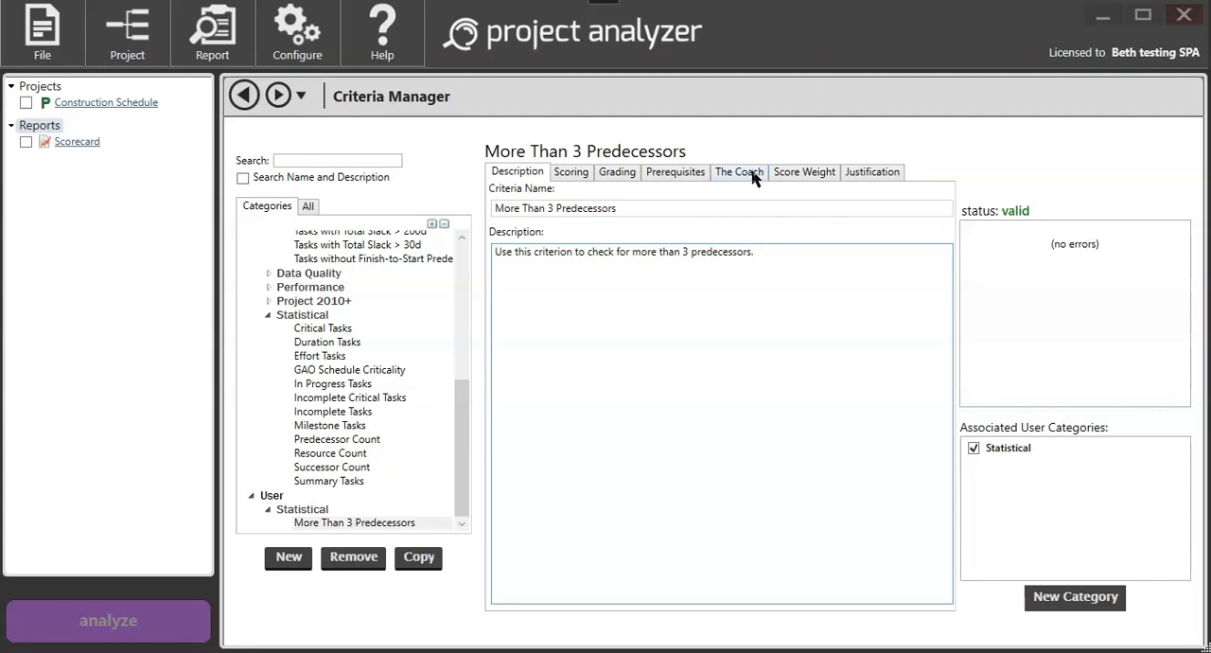
Step: Enable custom Coach content for More Than 3 Predecessors and paste the default "What Is This?" text into its What Is This? section
click(754, 171)
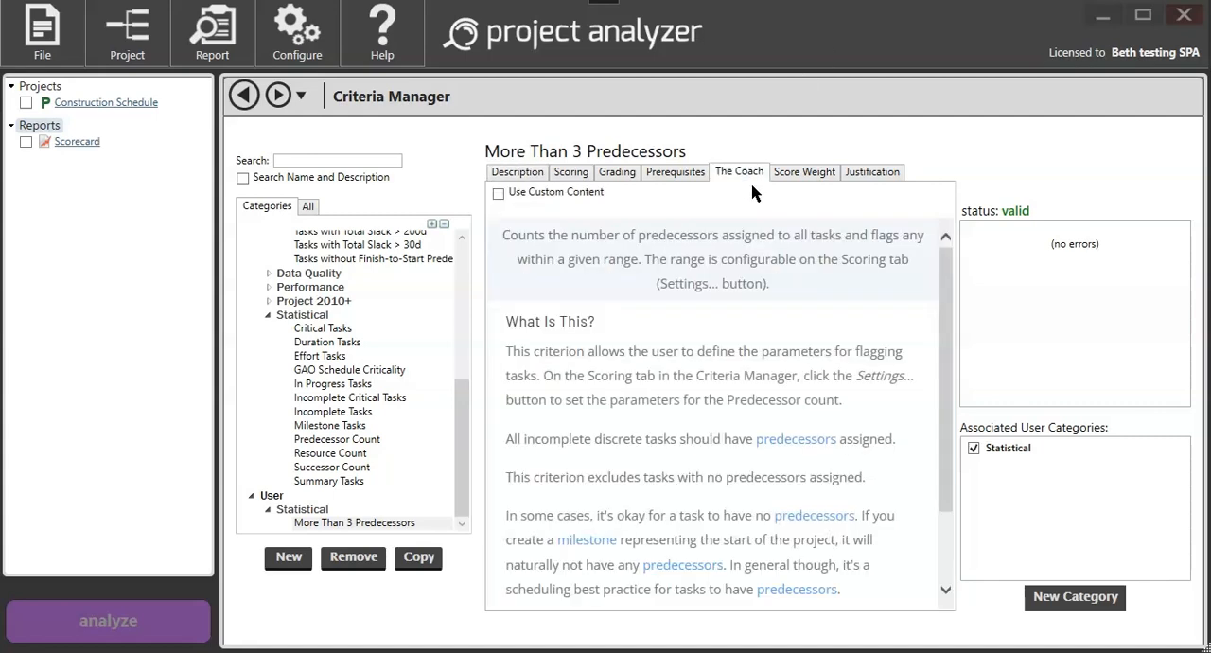
click(499, 194)
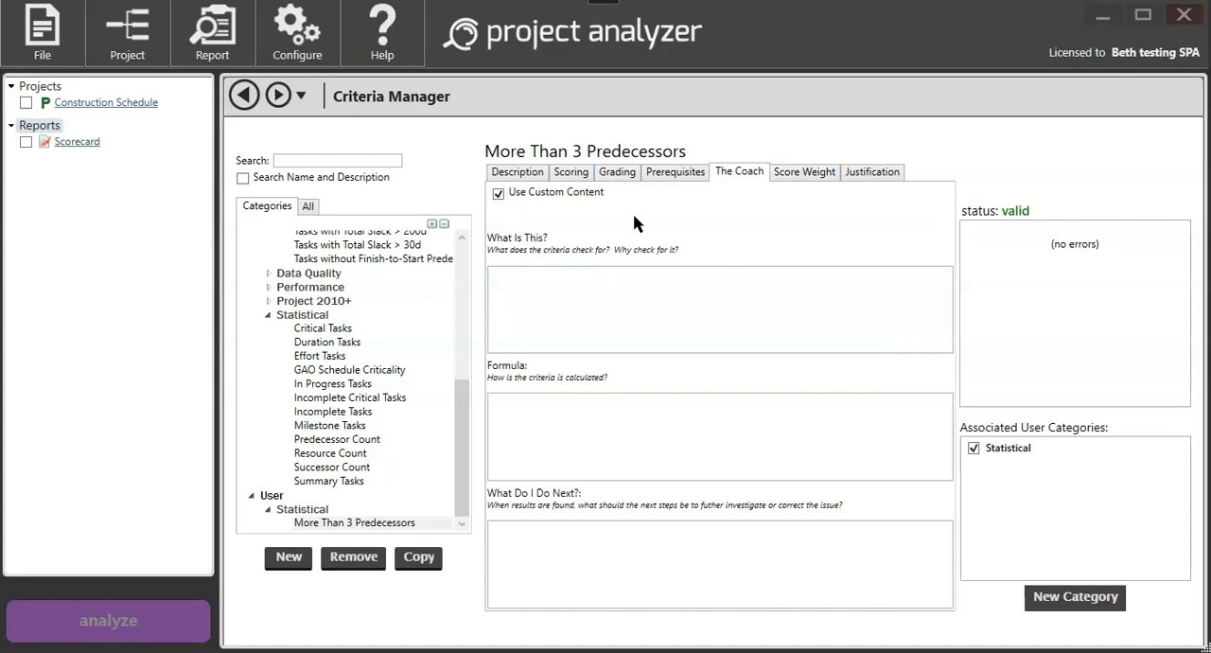
click(499, 194)
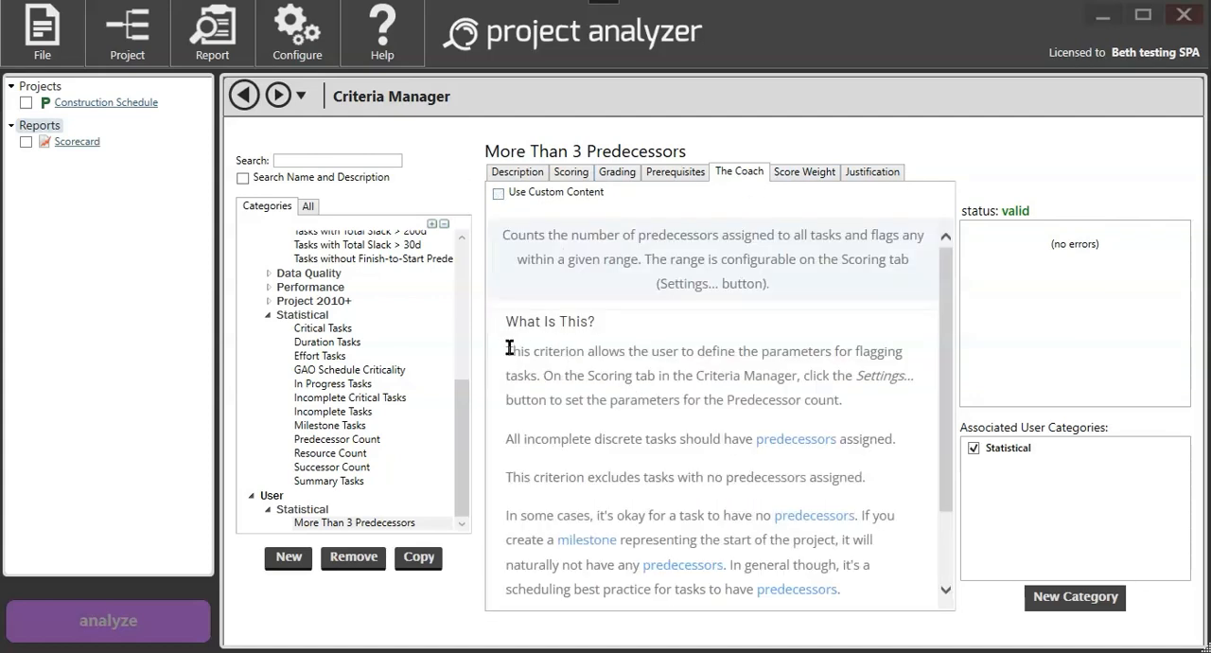
drag(511, 362, 864, 582)
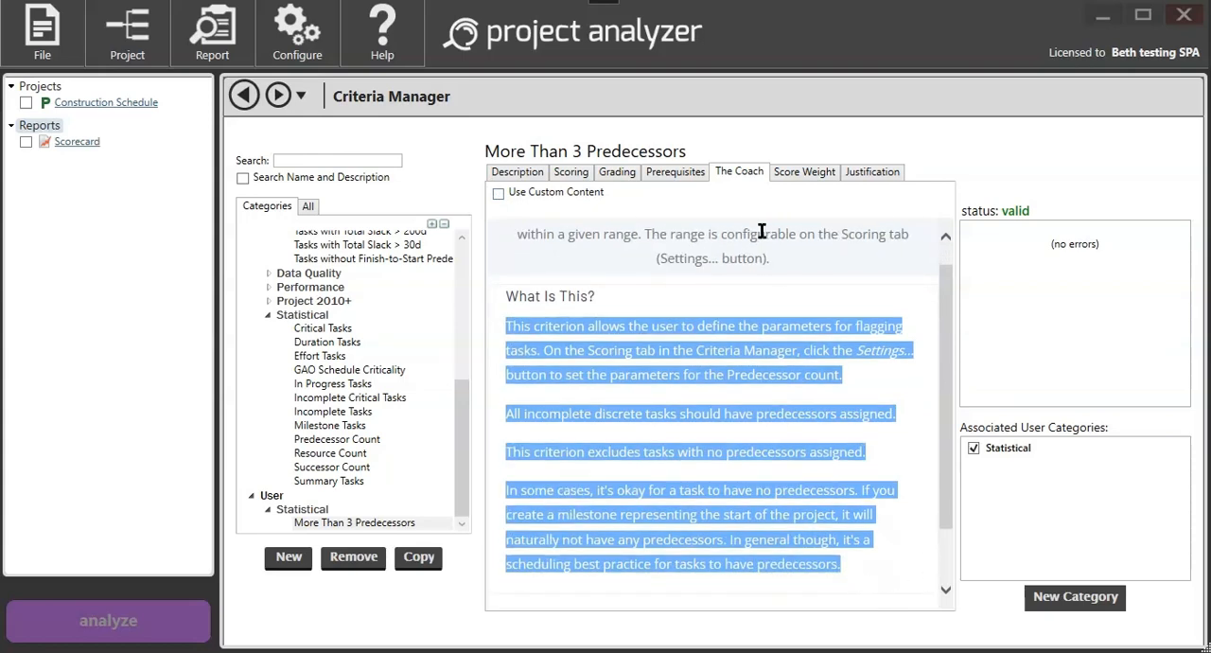
click(549, 192)
click(549, 271)
key(ctrl+v)
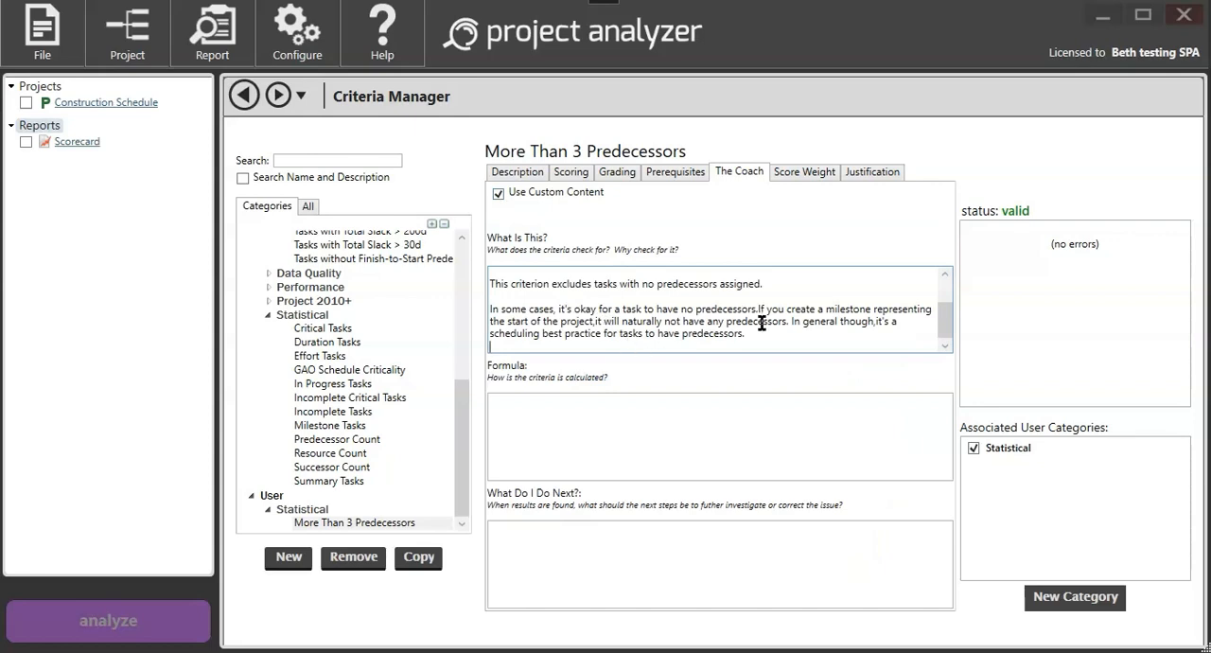
scroll(765, 322, up, 1)
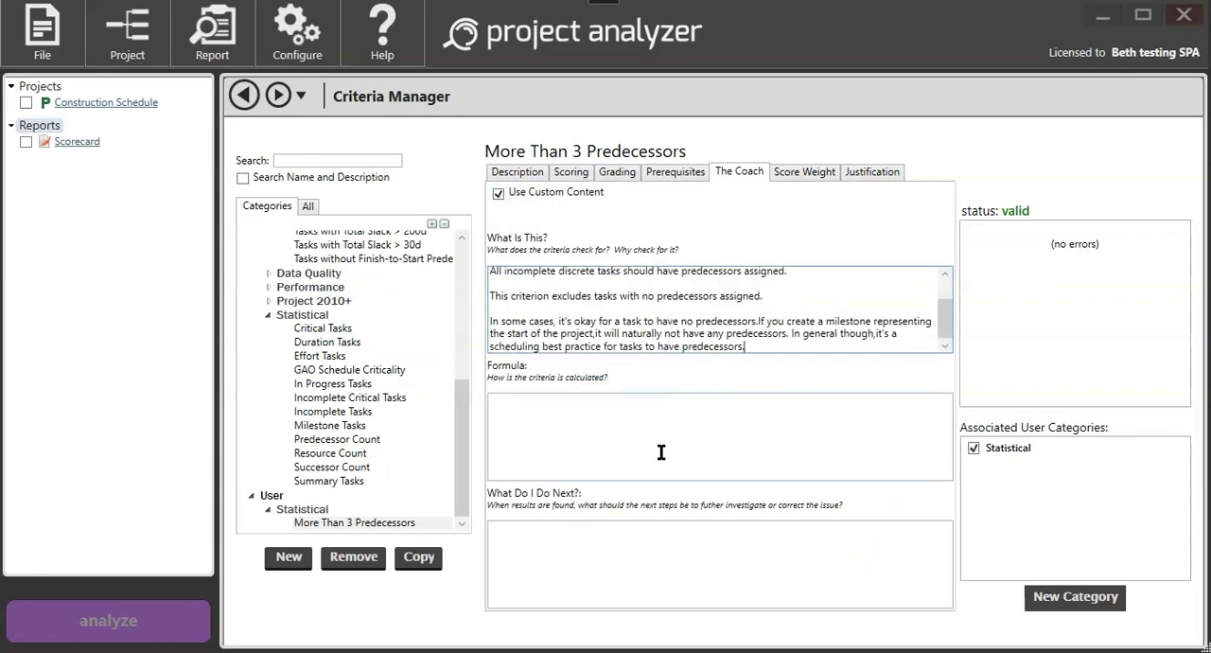
Step: Copy the default Coach formula into the custom Formula section and change its last line to "Task.Predecessor count is more than 3"
click(498, 193)
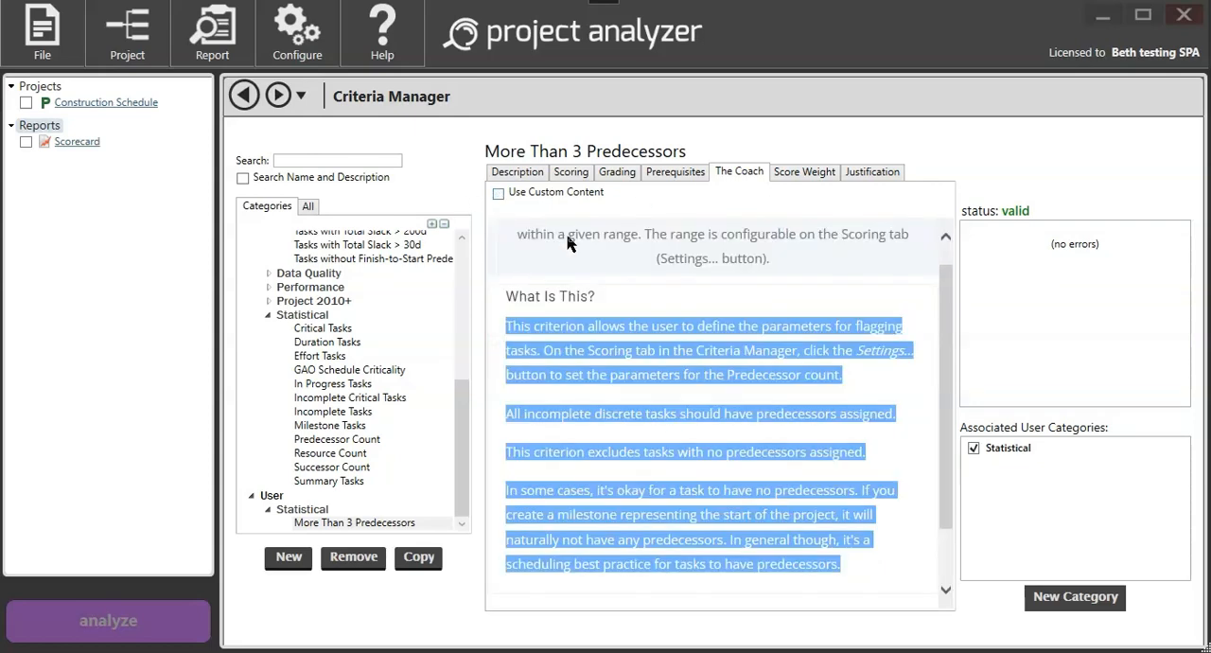
scroll(783, 427, down, 1)
click(535, 592)
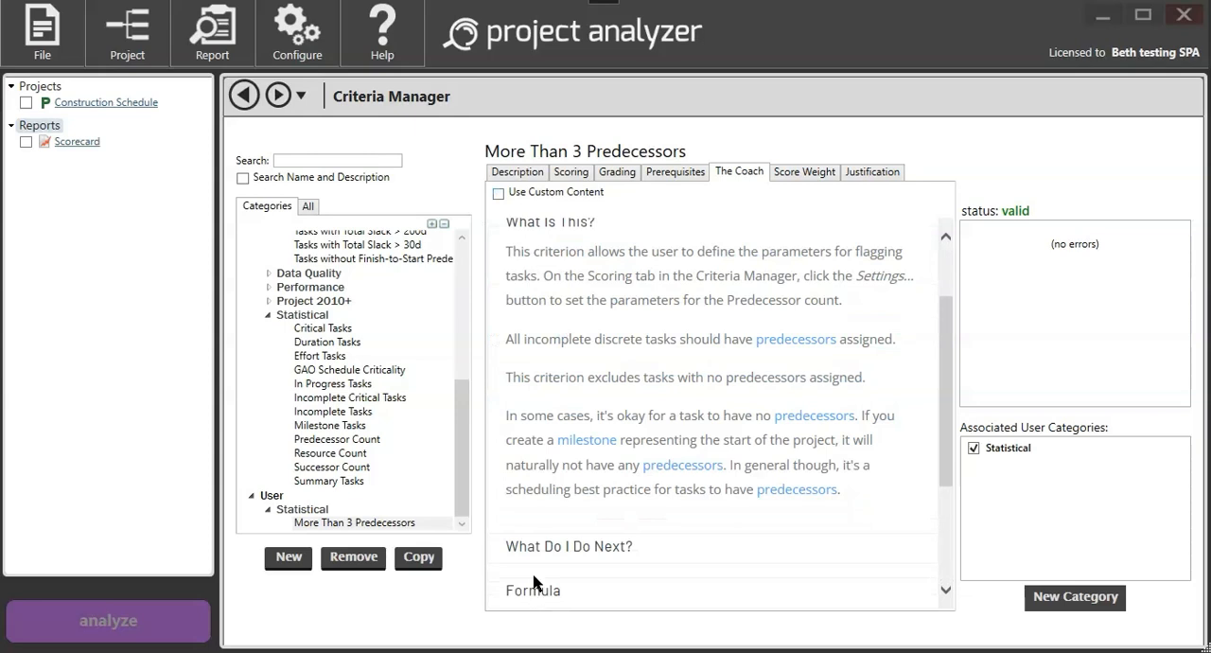
drag(522, 439, 559, 547)
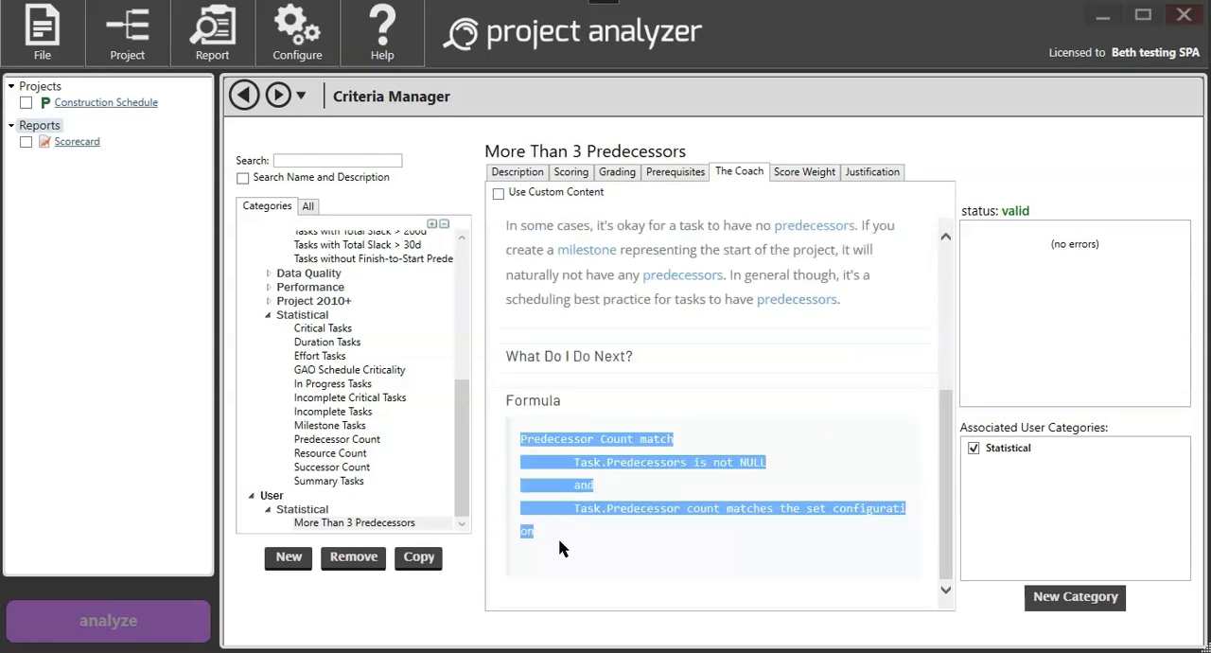
click(497, 193)
click(554, 414)
key(ctrl+v)
drag(601, 436, 767, 439)
key(BackSpace)
text(is more than 3)
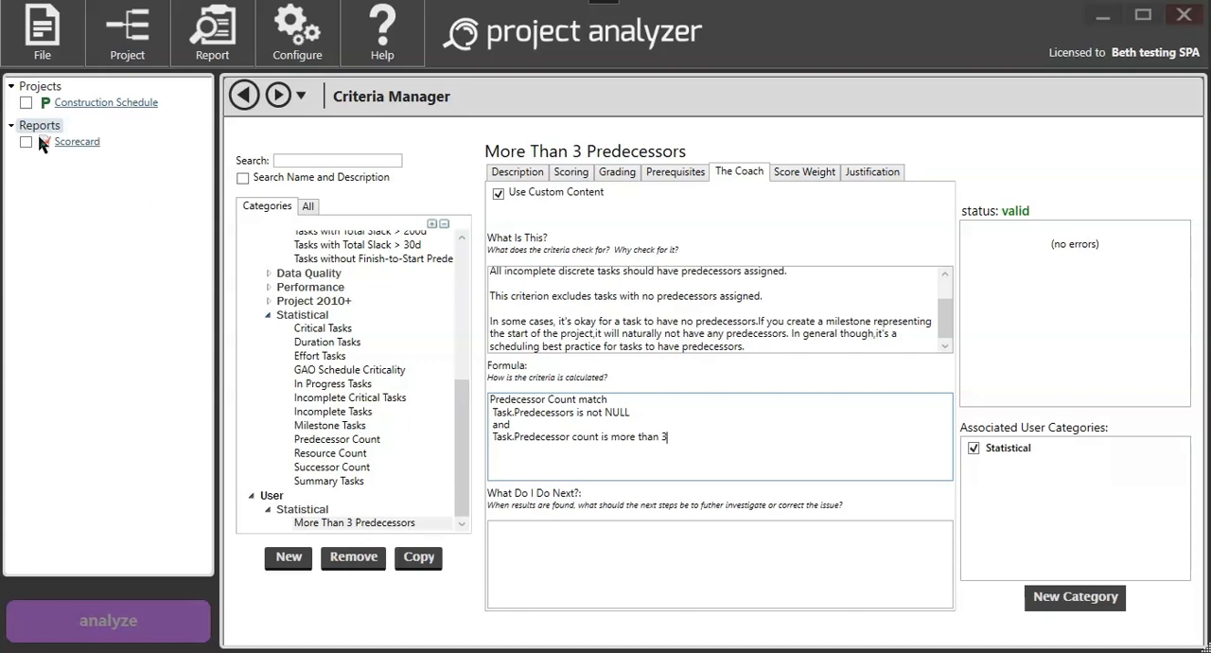
Step: Add the user criterion More Than 3 Predecessors to the Scorecard report and move it to the start of the report's criteria list
click(69, 142)
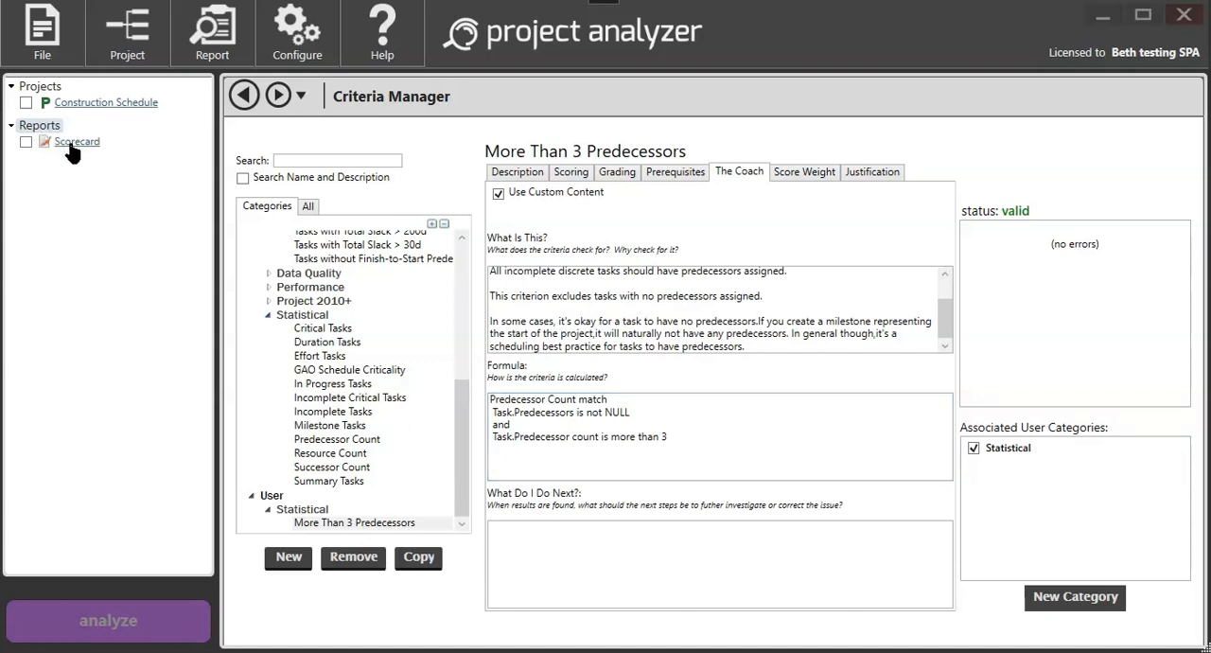
click(69, 144)
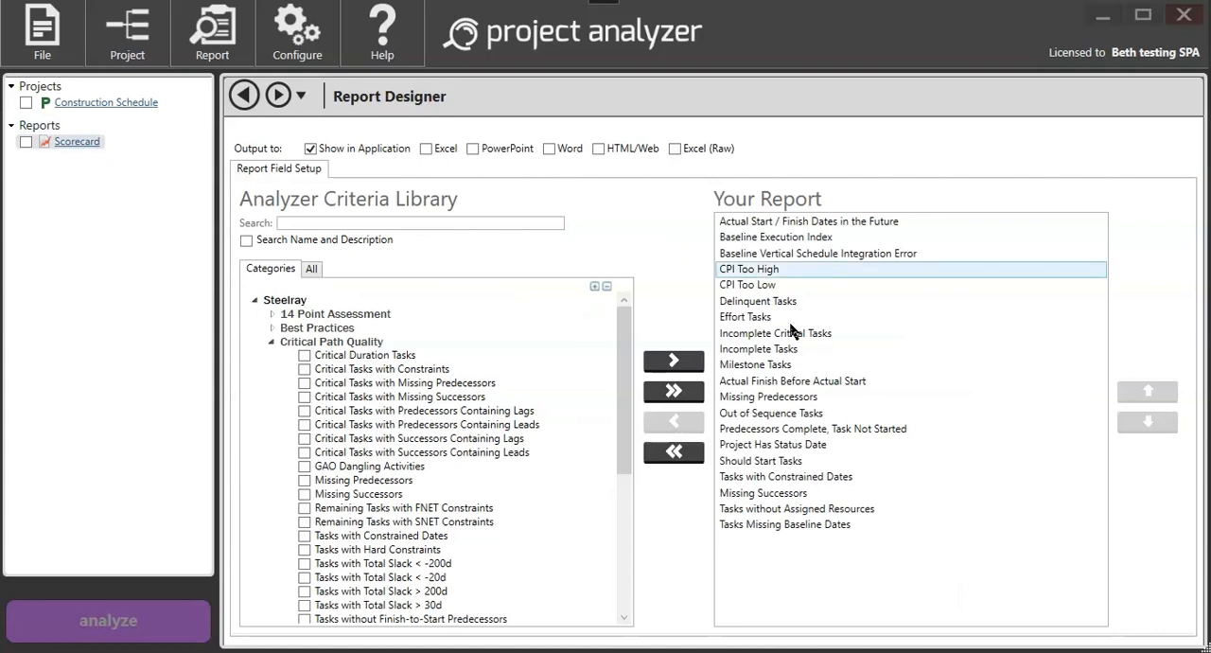
click(254, 300)
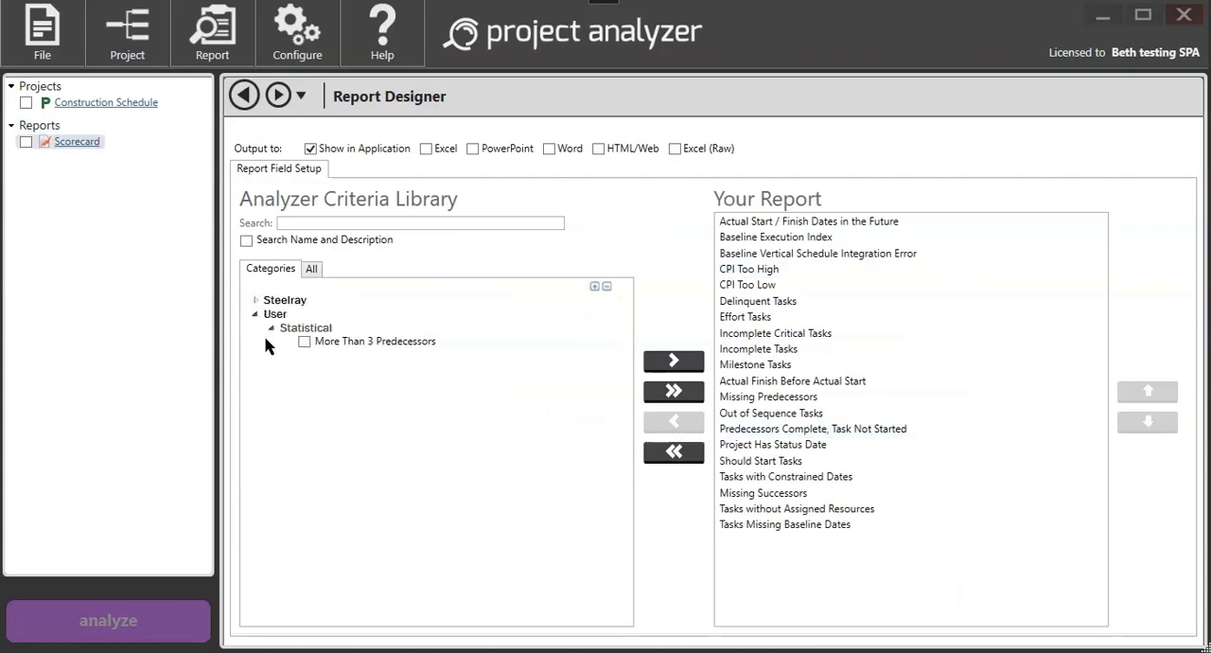
click(303, 341)
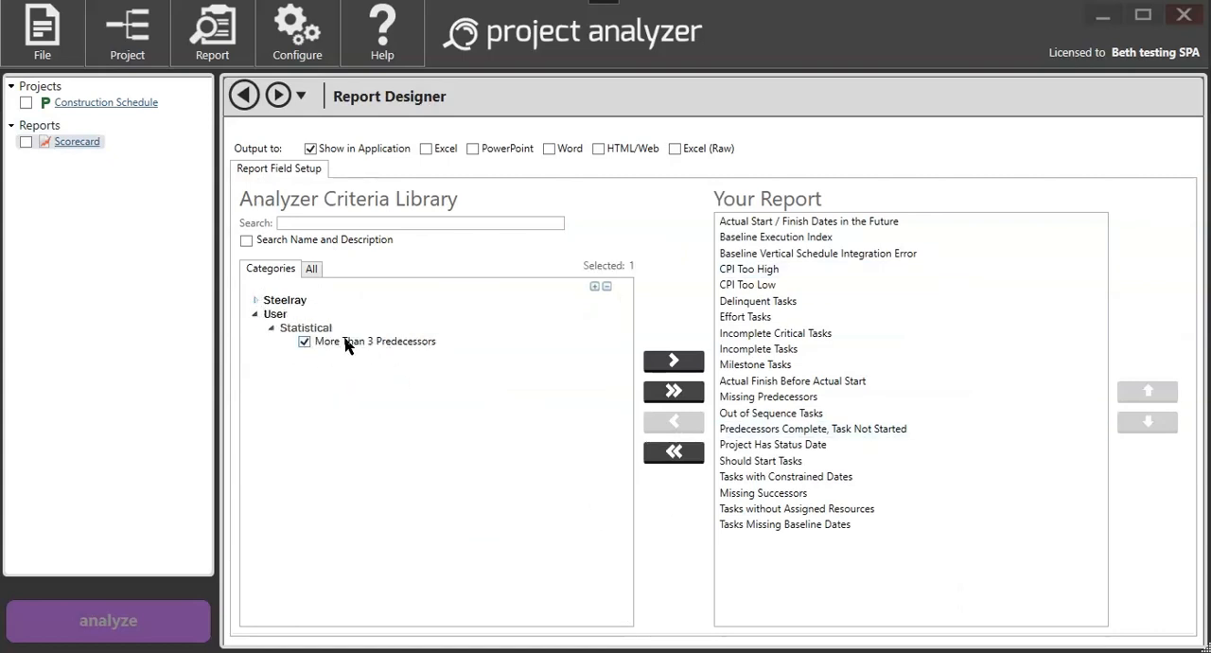
drag(723, 454, 819, 555)
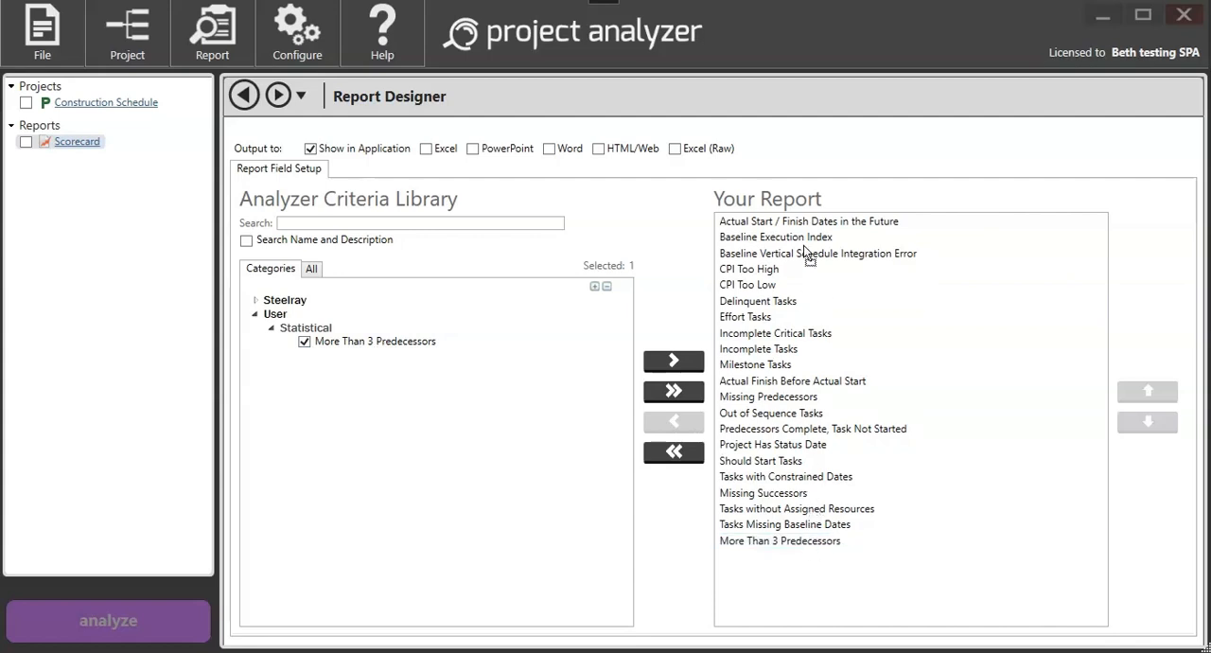
drag(785, 215, 787, 217)
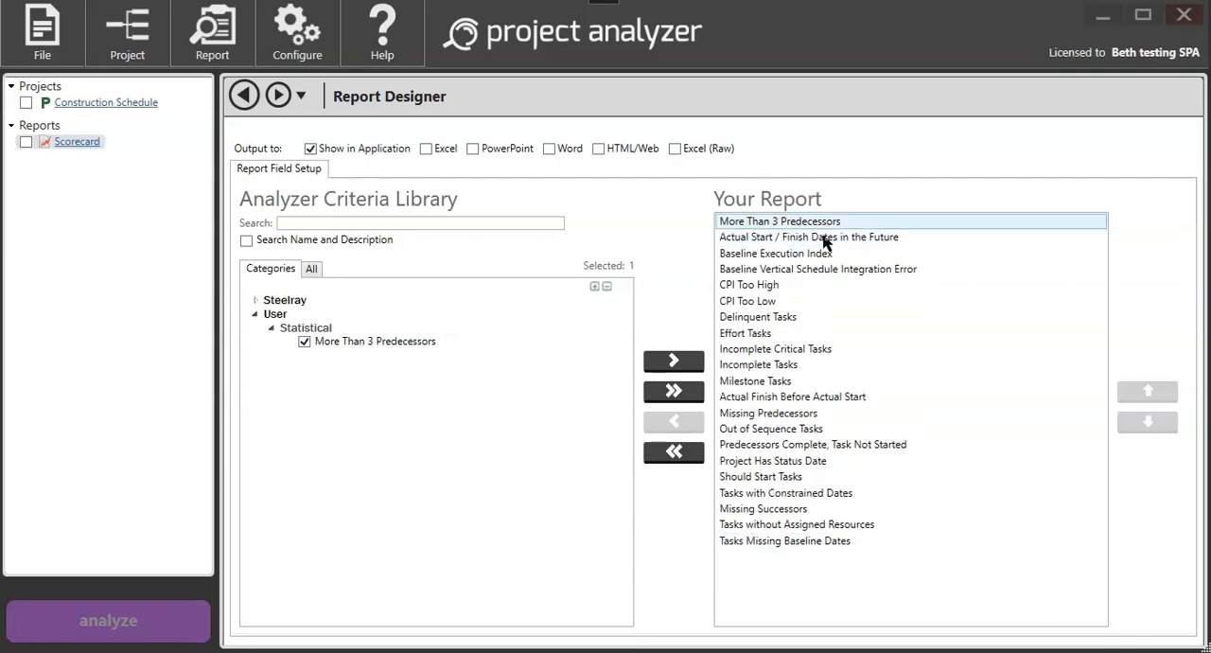
Step: Analyze the Construction Schedule with the Scorecard report and view the Coach formula for More Than 3 Predecessors
click(25, 142)
click(26, 102)
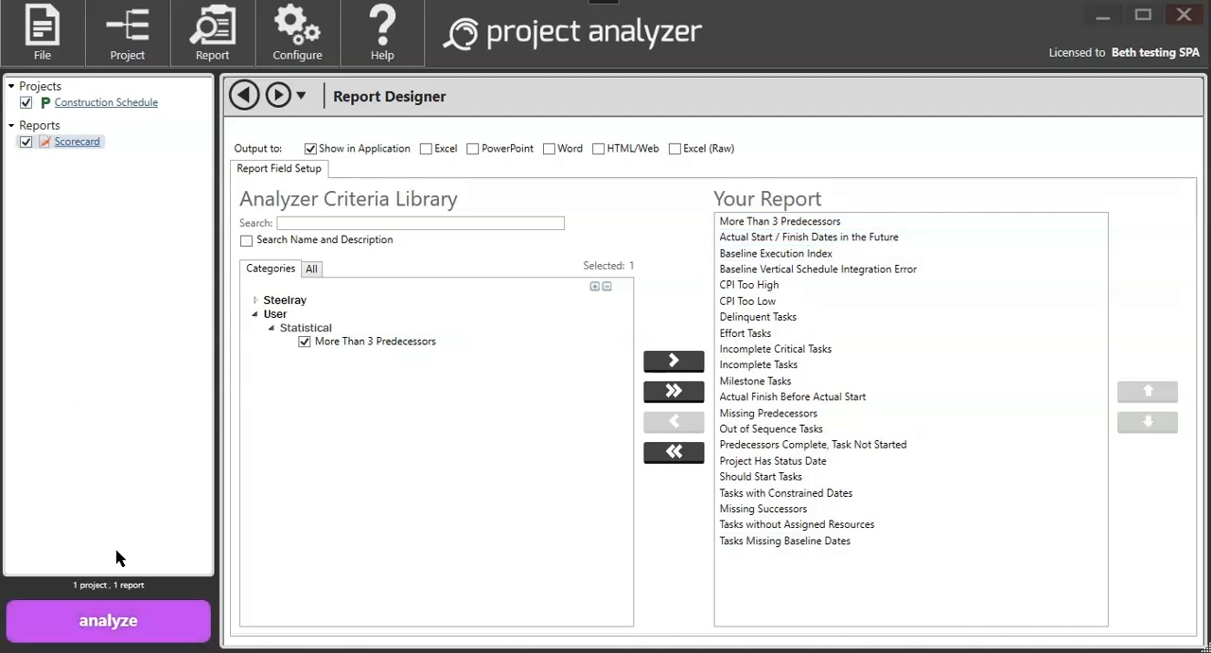
click(138, 625)
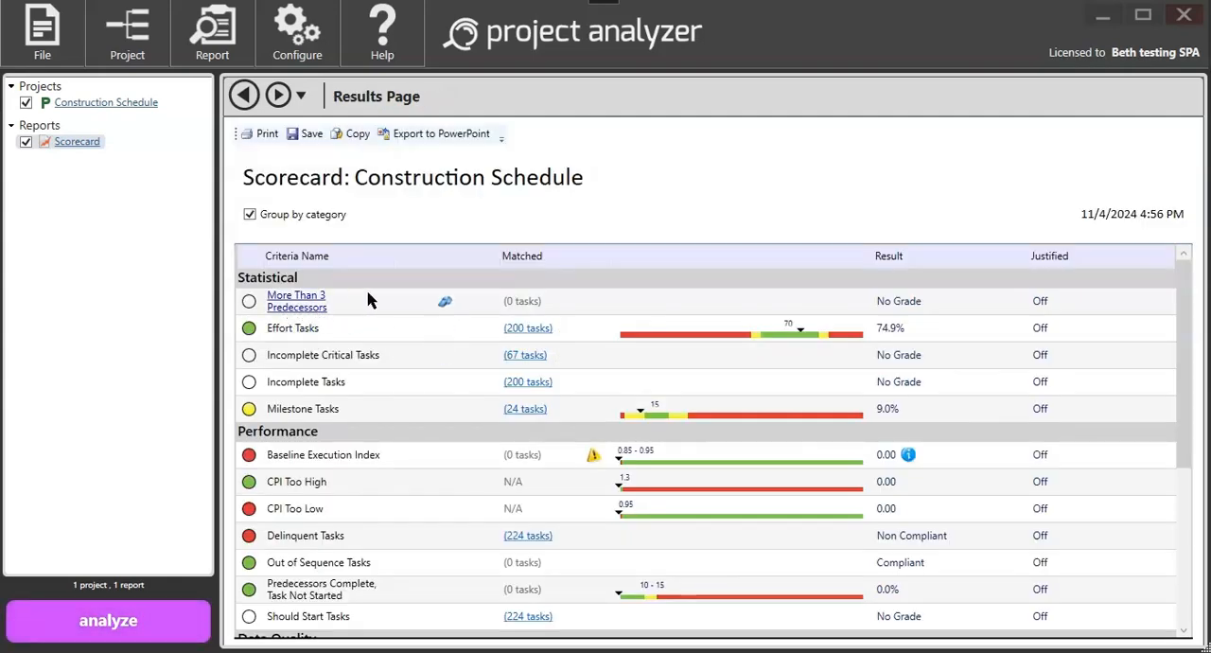
click(445, 303)
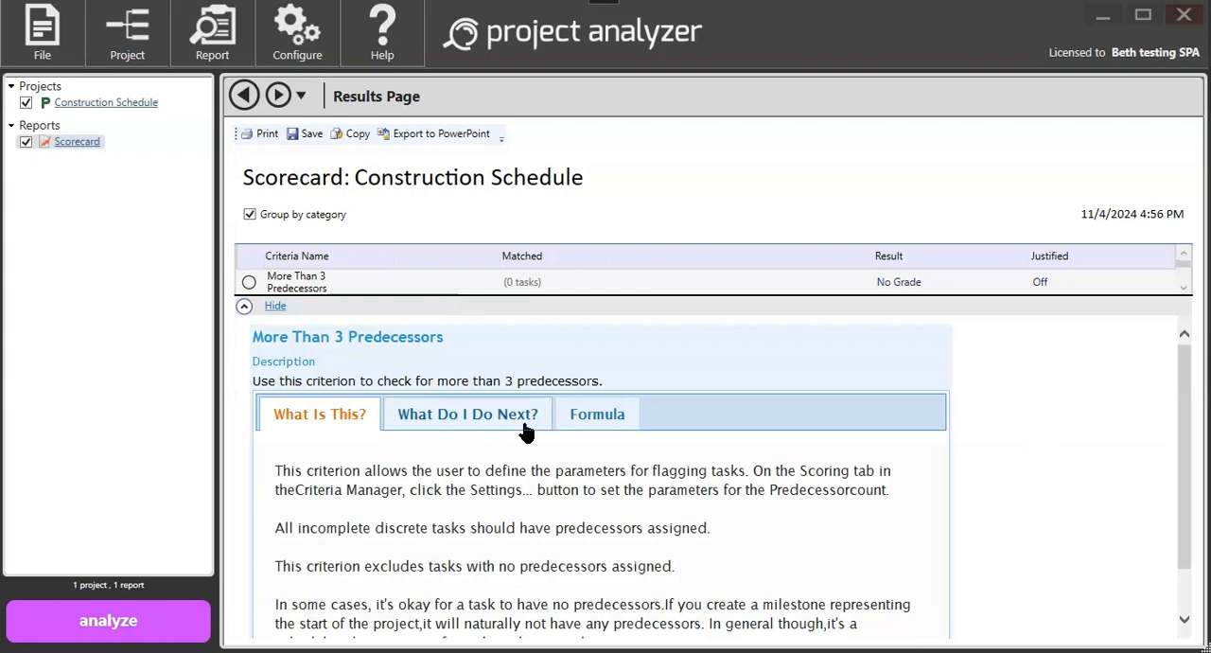
click(584, 416)
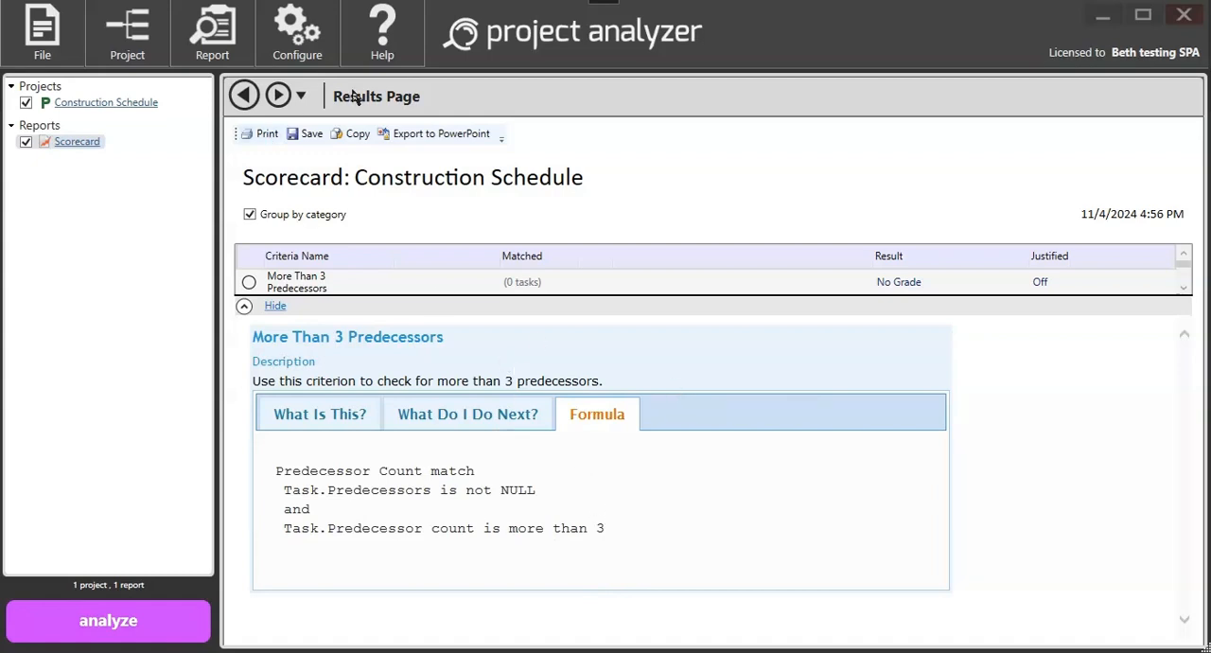
Step: Create a new user criterion in the Criteria Manager and assign it to the Statistical category
click(299, 38)
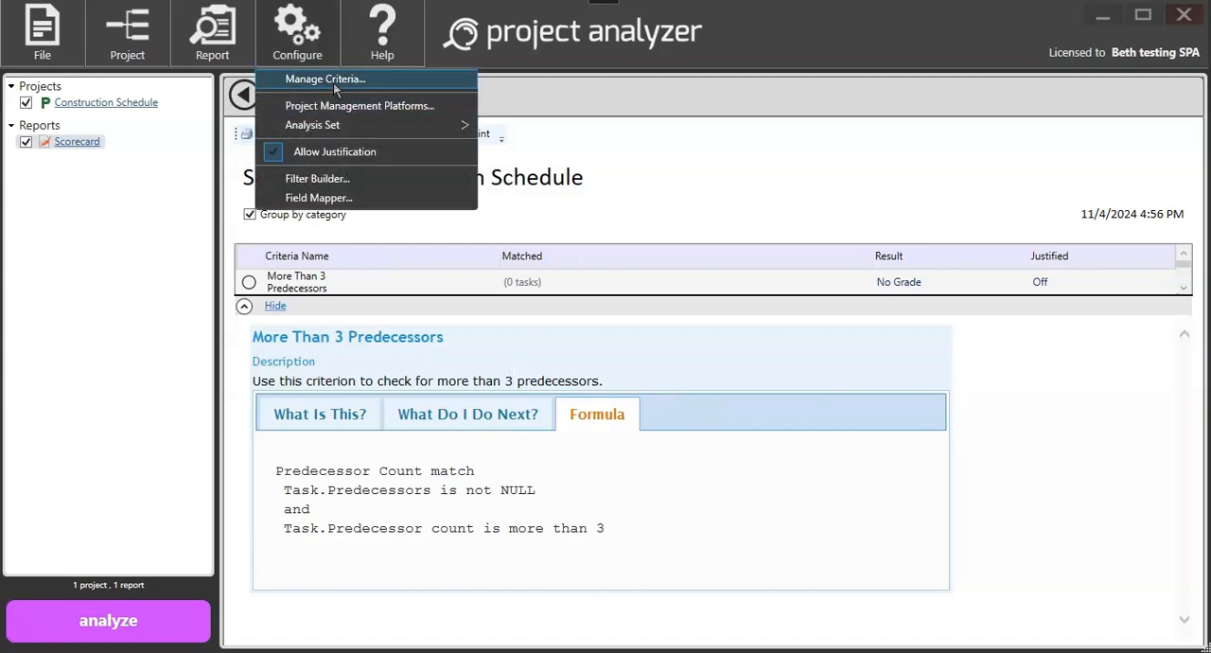
click(333, 79)
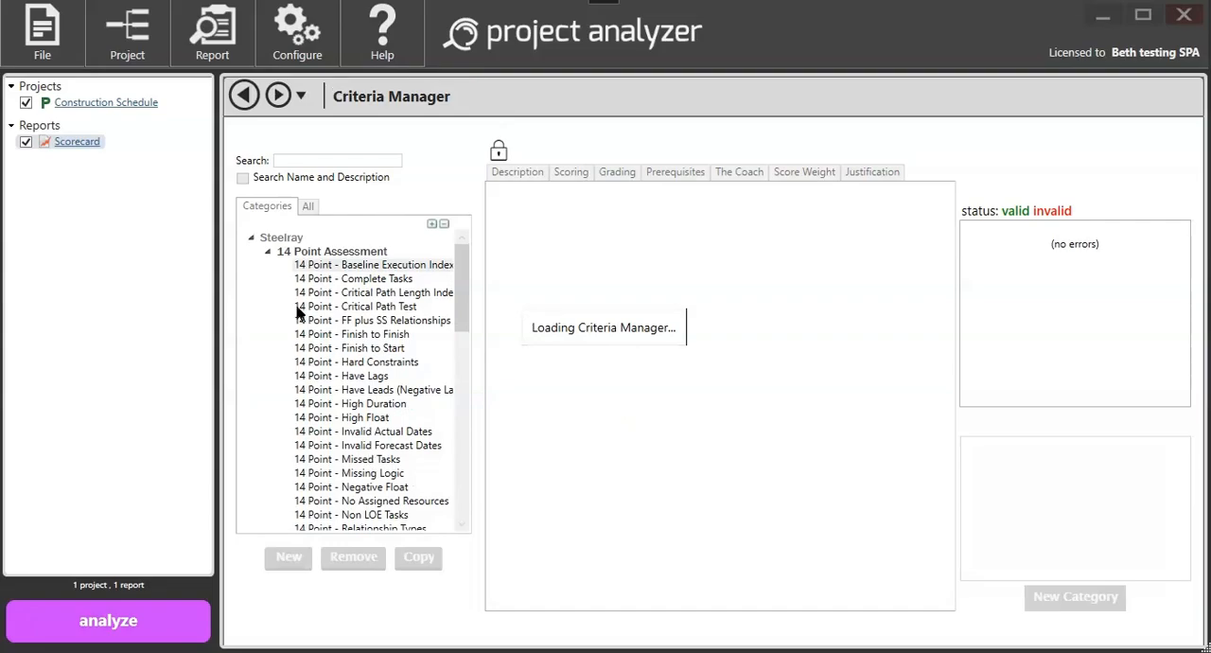
click(252, 238)
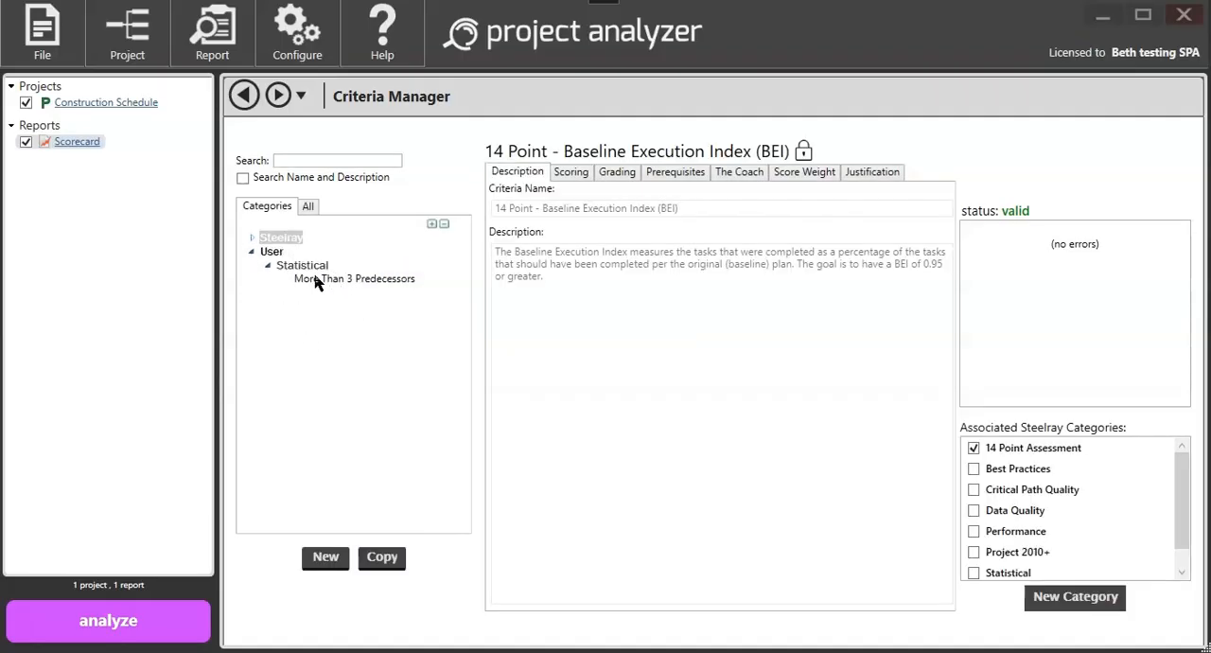
click(326, 560)
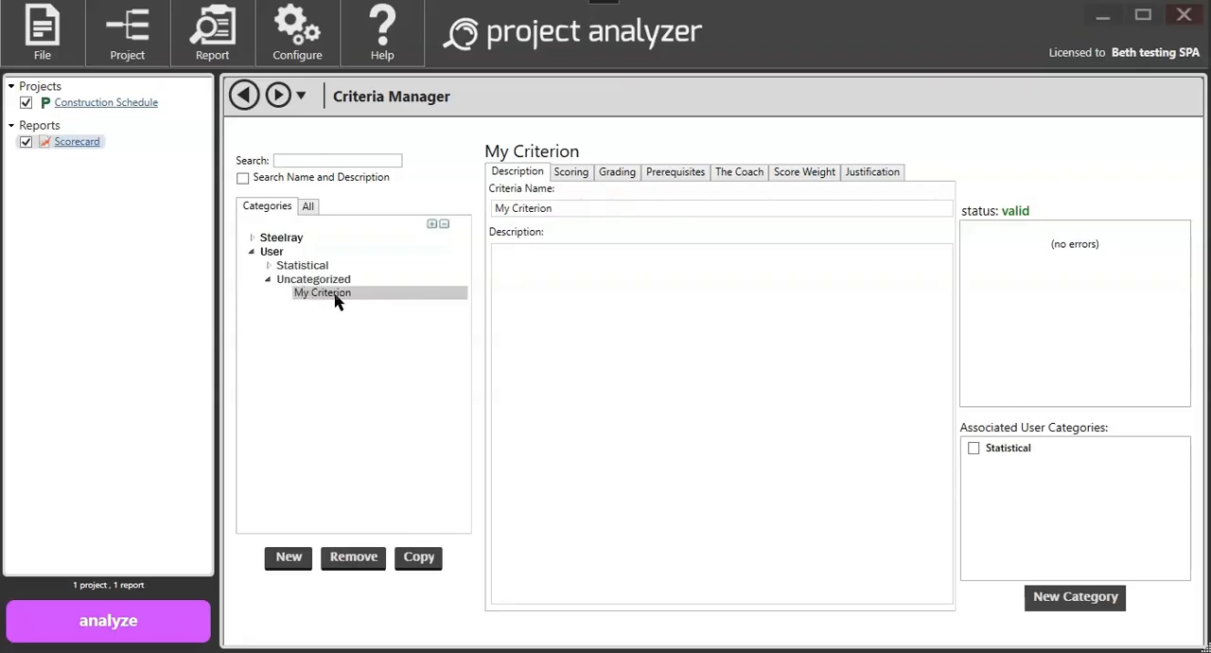
click(975, 449)
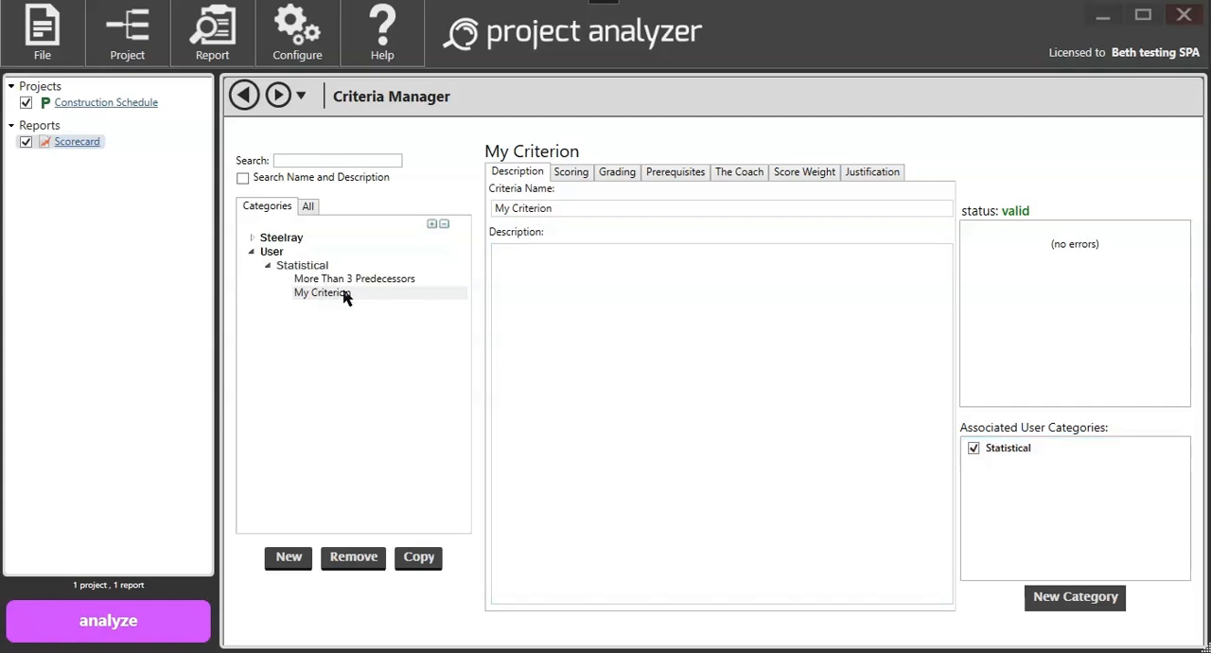
Step: Create a new user category, assign the new criterion to it, and remove the criterion from Statistical
click(1091, 602)
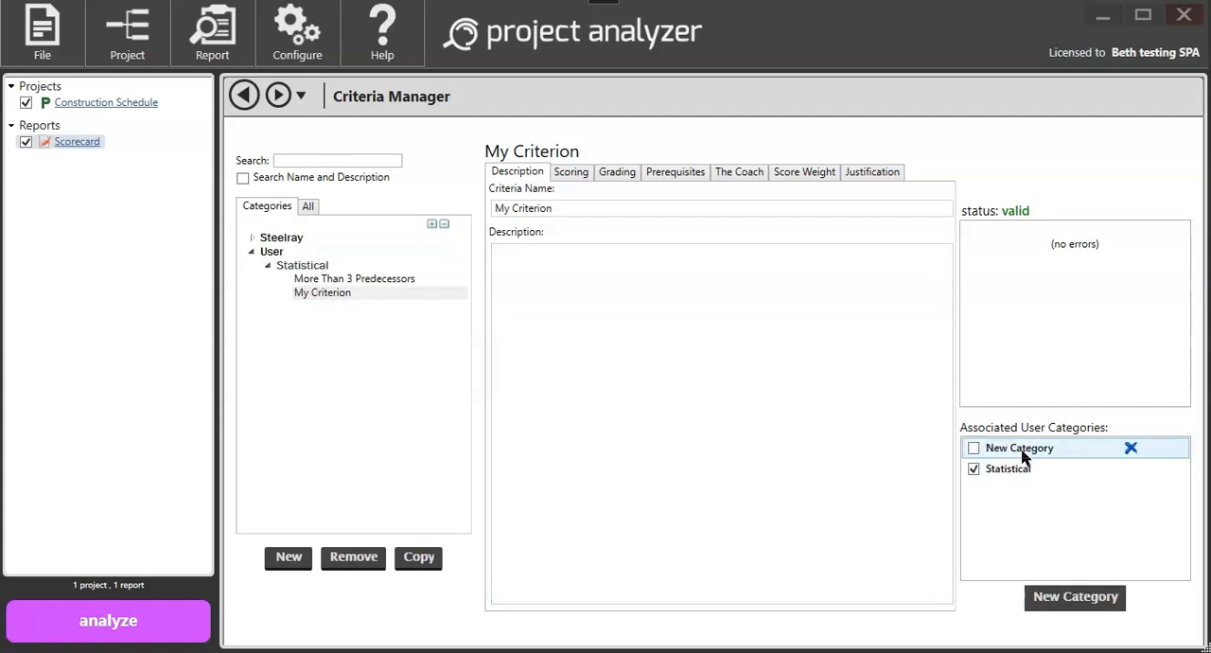
click(974, 449)
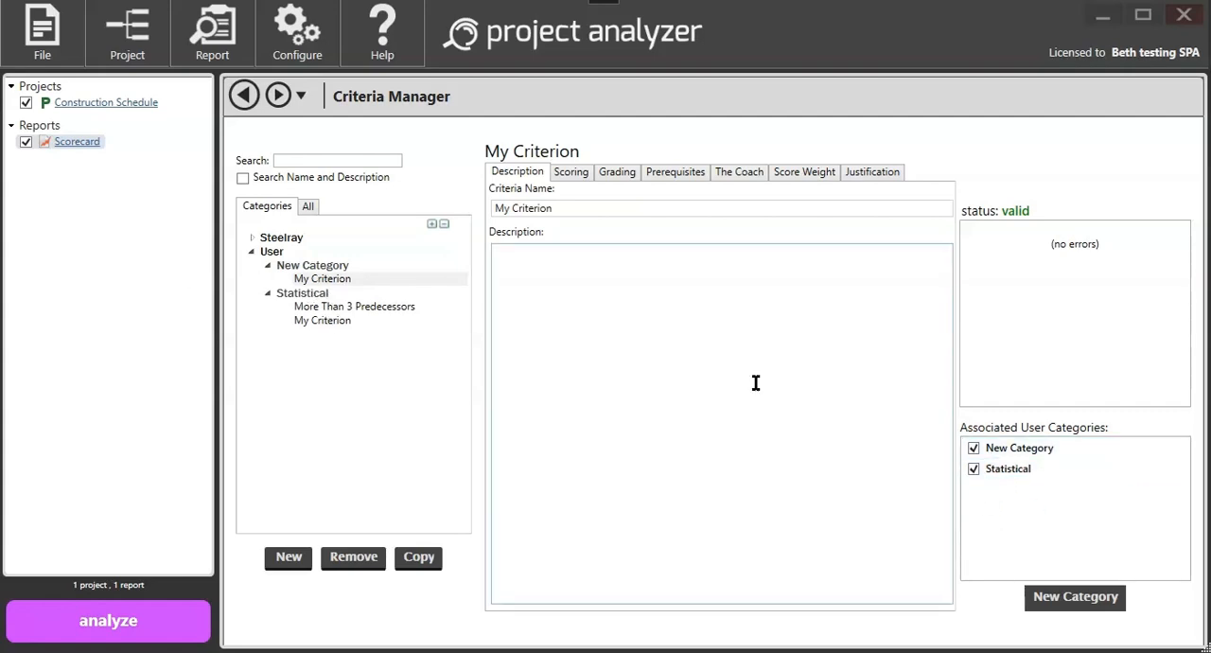
click(976, 470)
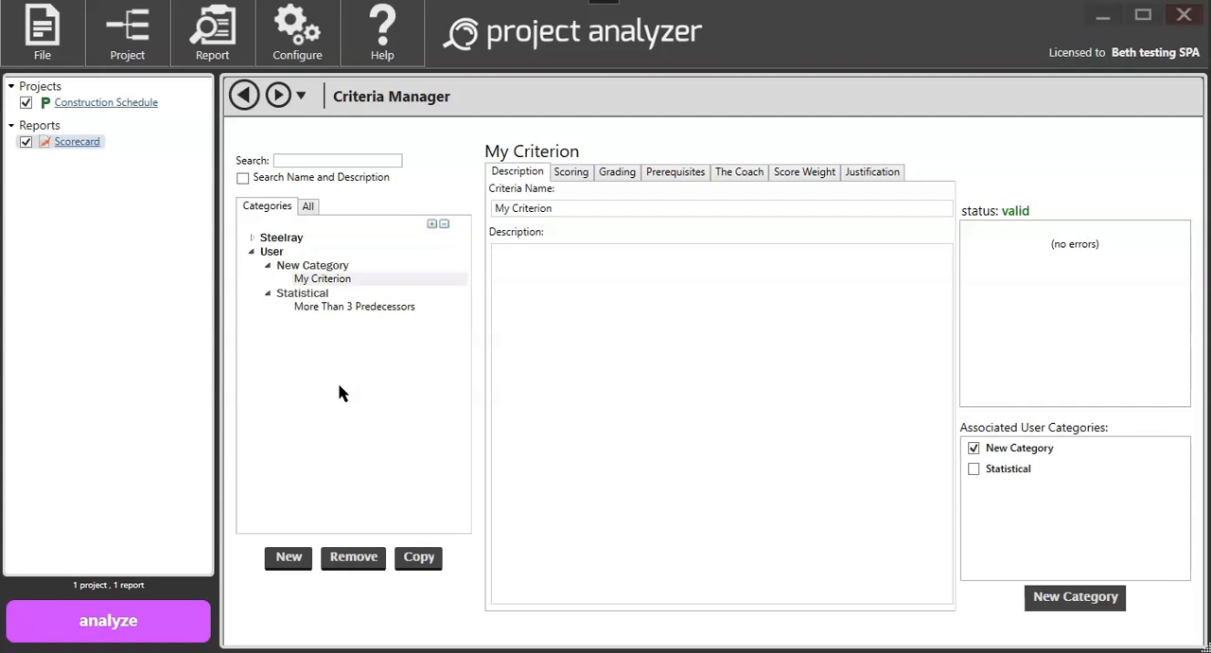
click(227, 39)
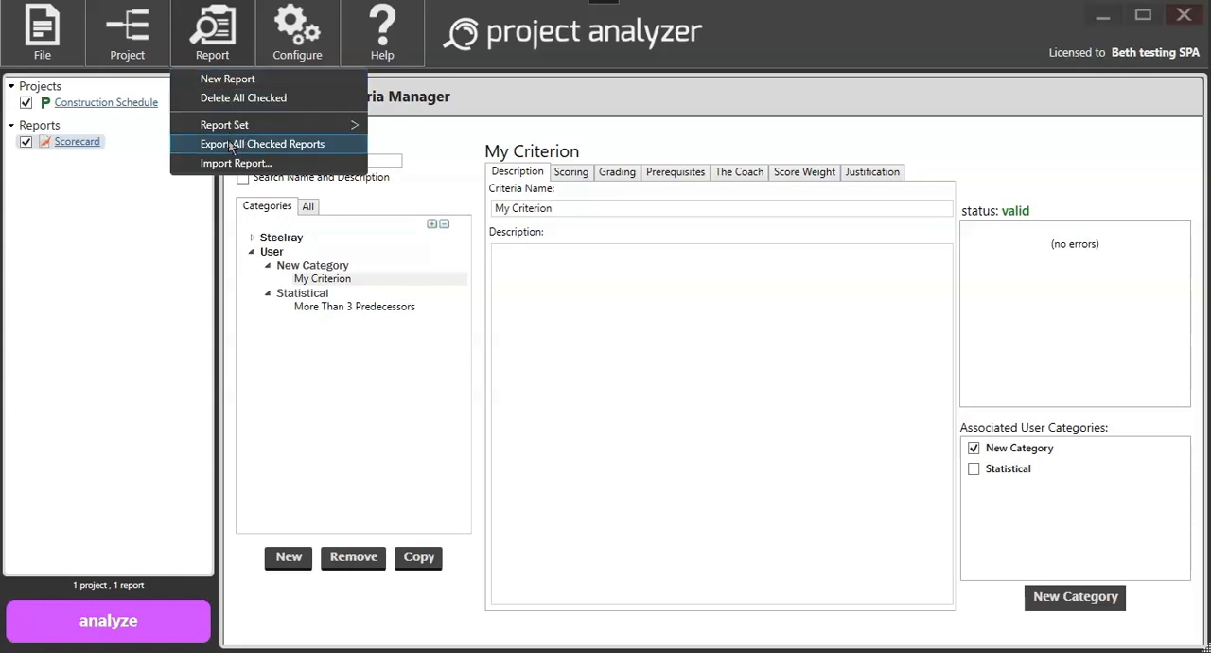
right_click(77, 145)
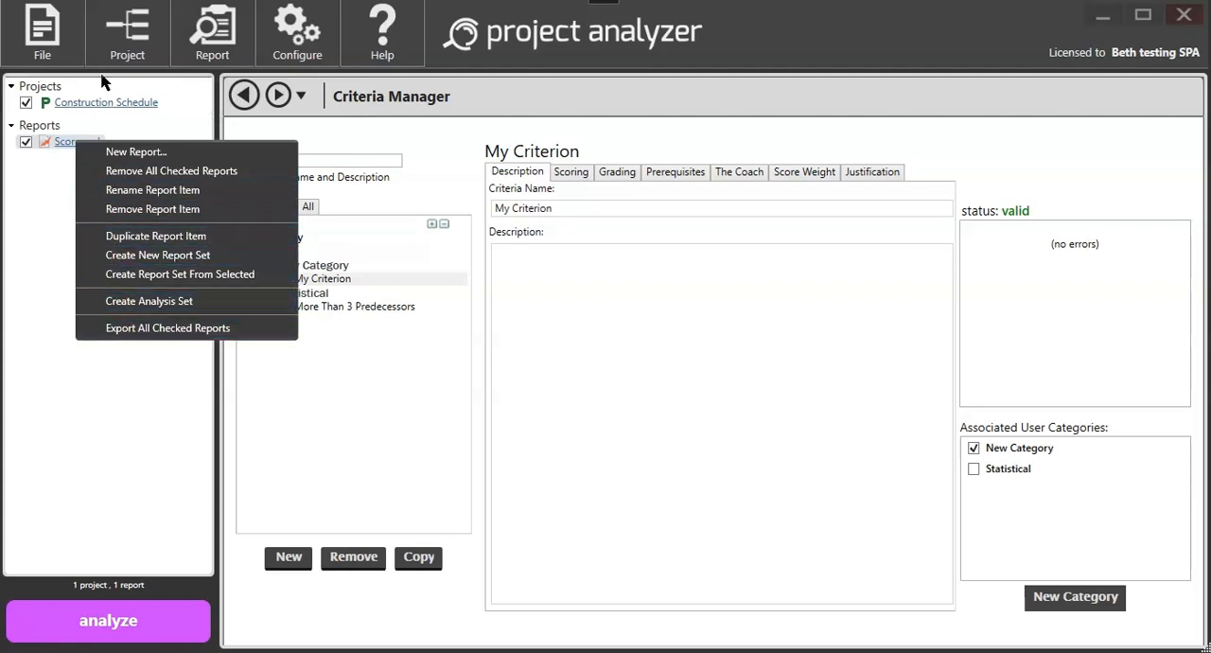
Step: Import the report file testscorecard.expxml by merging it into the criteria library, and collapse the Steelray criteria to view the user ones
click(212, 44)
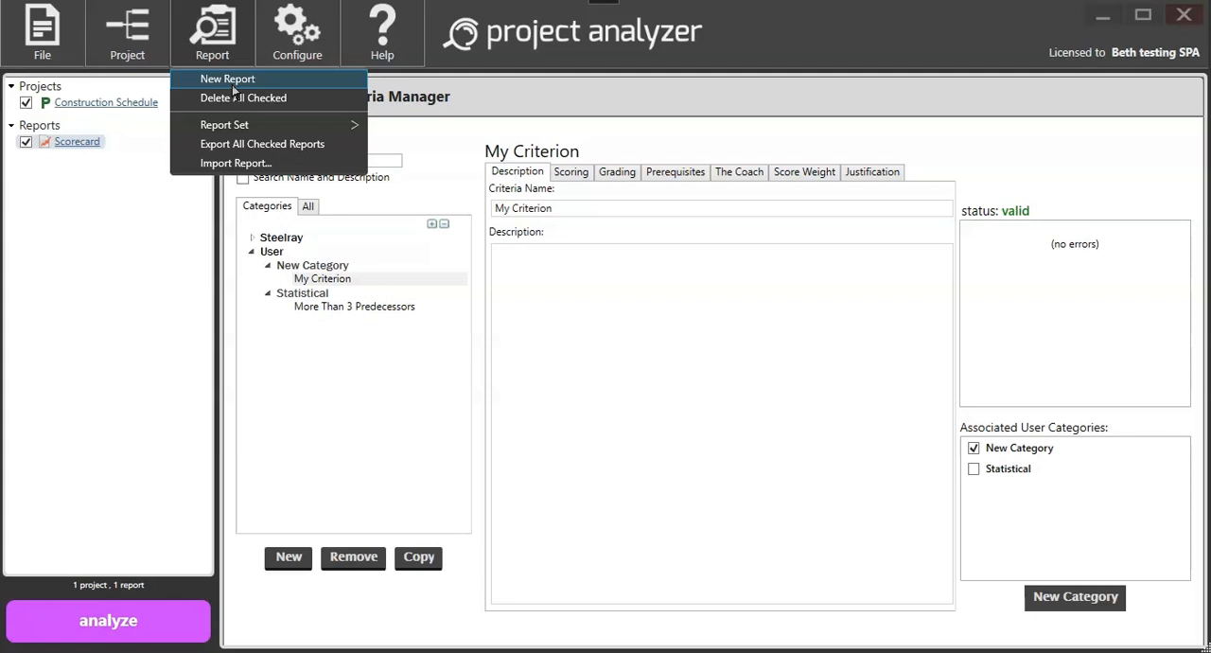
click(241, 164)
click(362, 121)
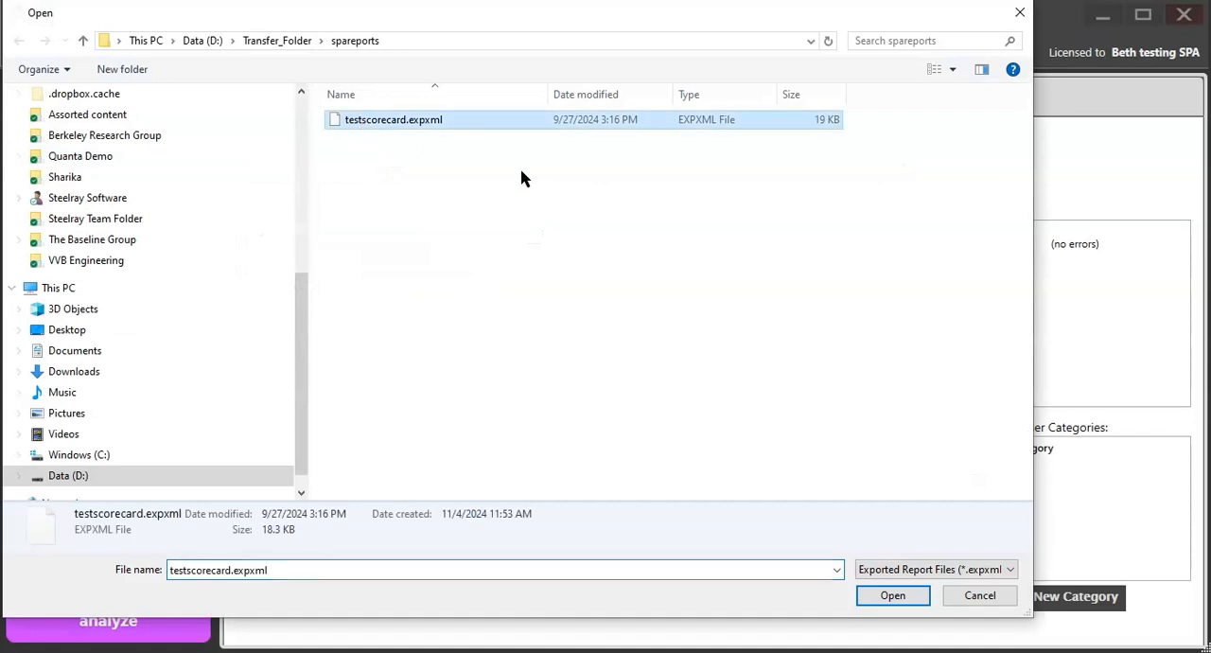
click(919, 598)
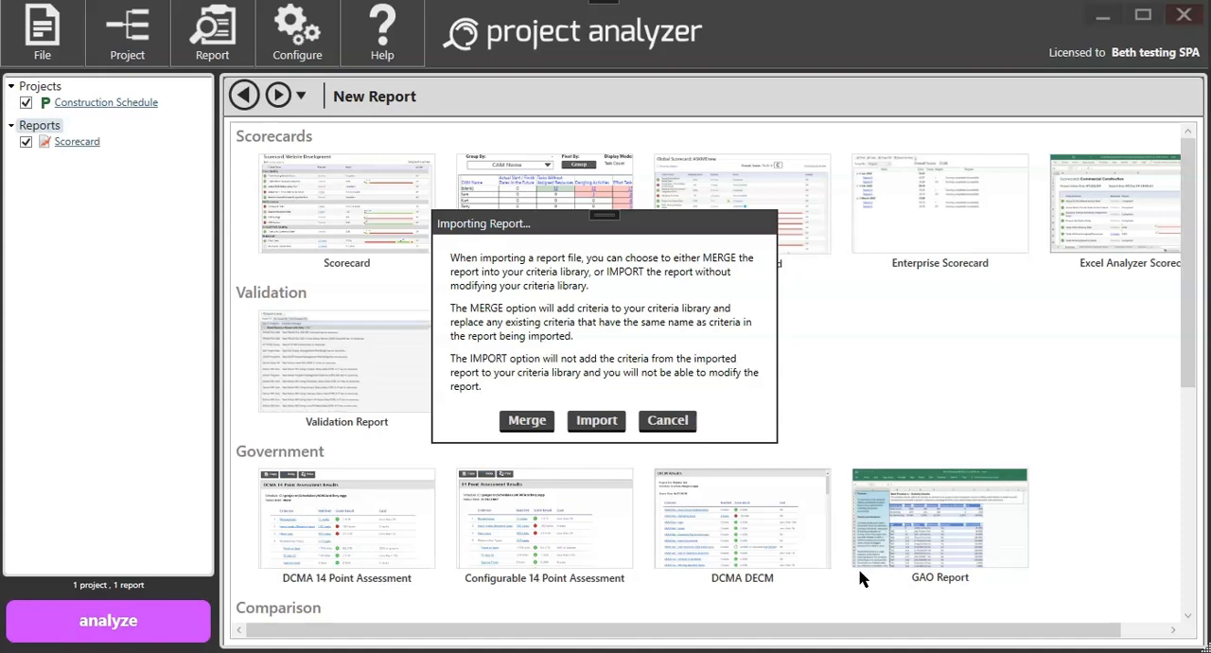
click(532, 425)
click(591, 356)
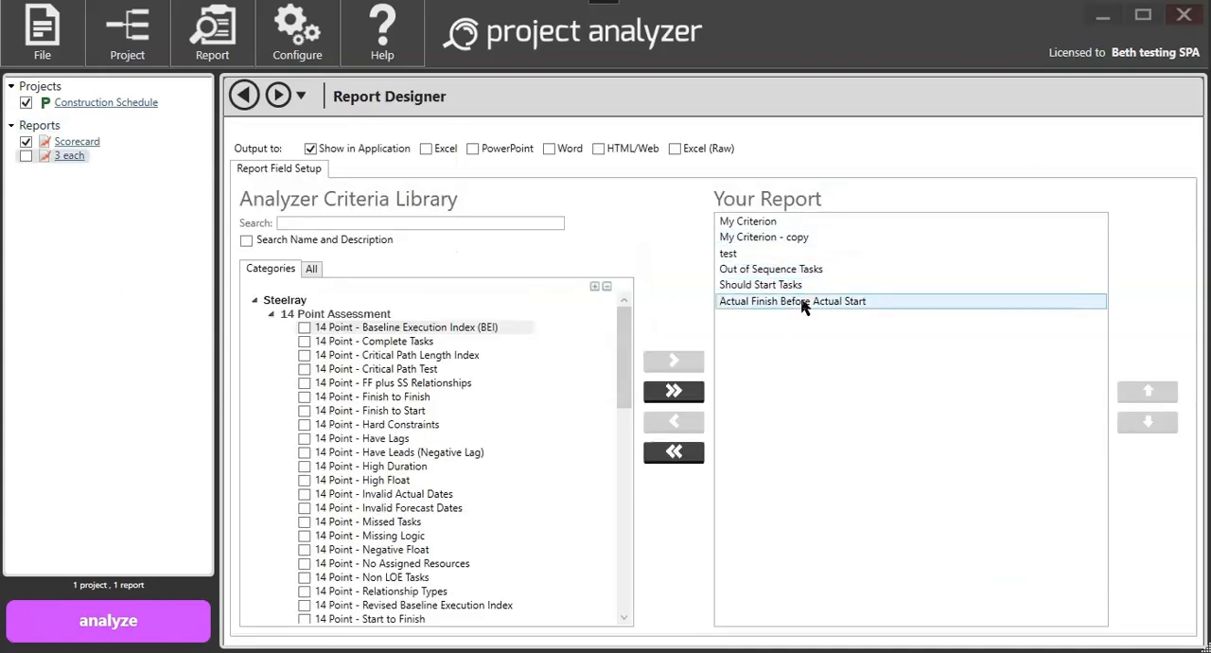
click(255, 300)
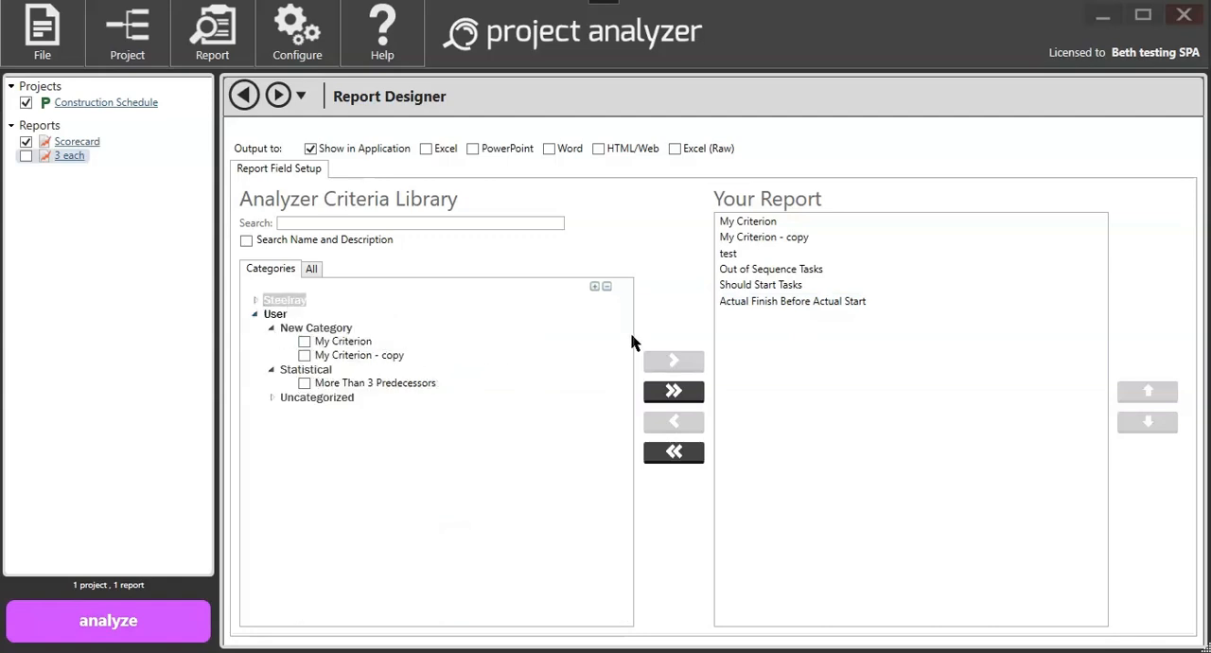
Step: Expand the Uncategorized user criteria, and in the Criteria Manager search for "out of" and open the Out of Sequence Tasks criterion
click(272, 398)
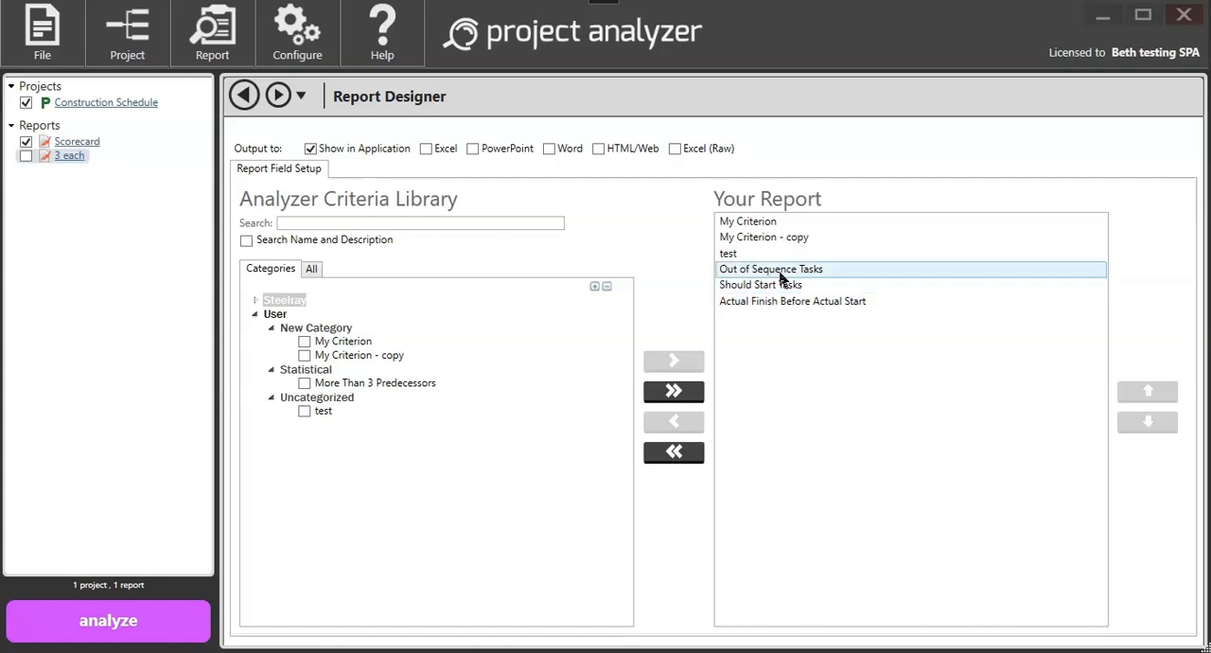
click(298, 43)
click(320, 82)
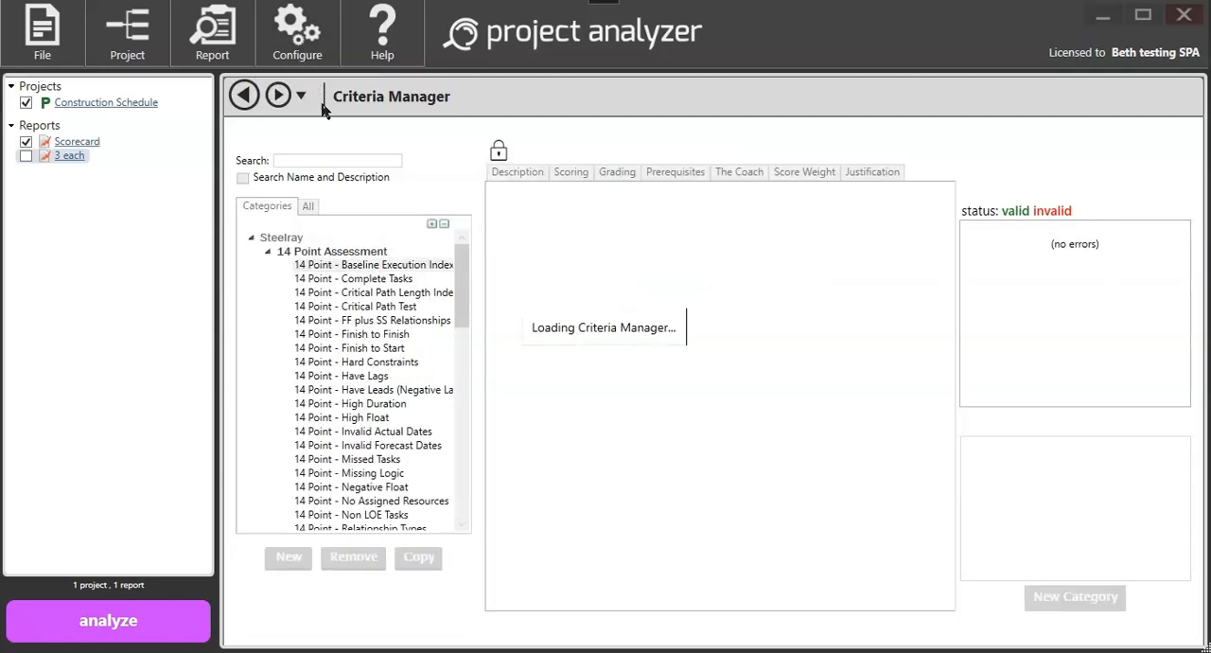
click(329, 159)
text(out of)
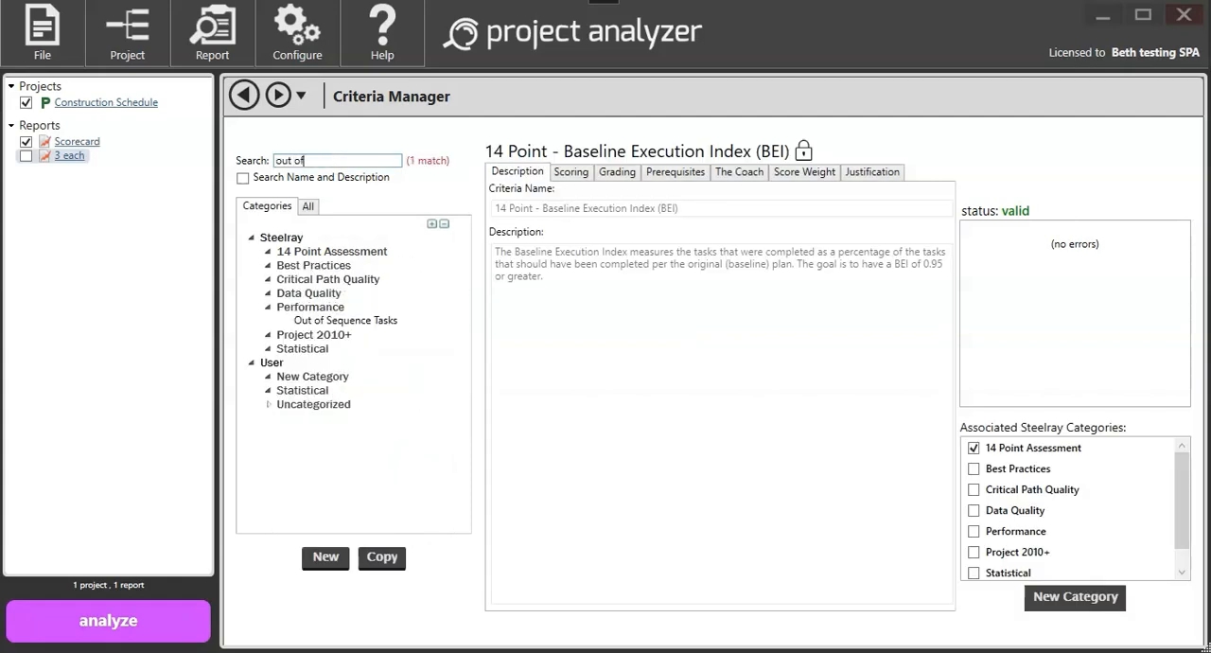
click(316, 322)
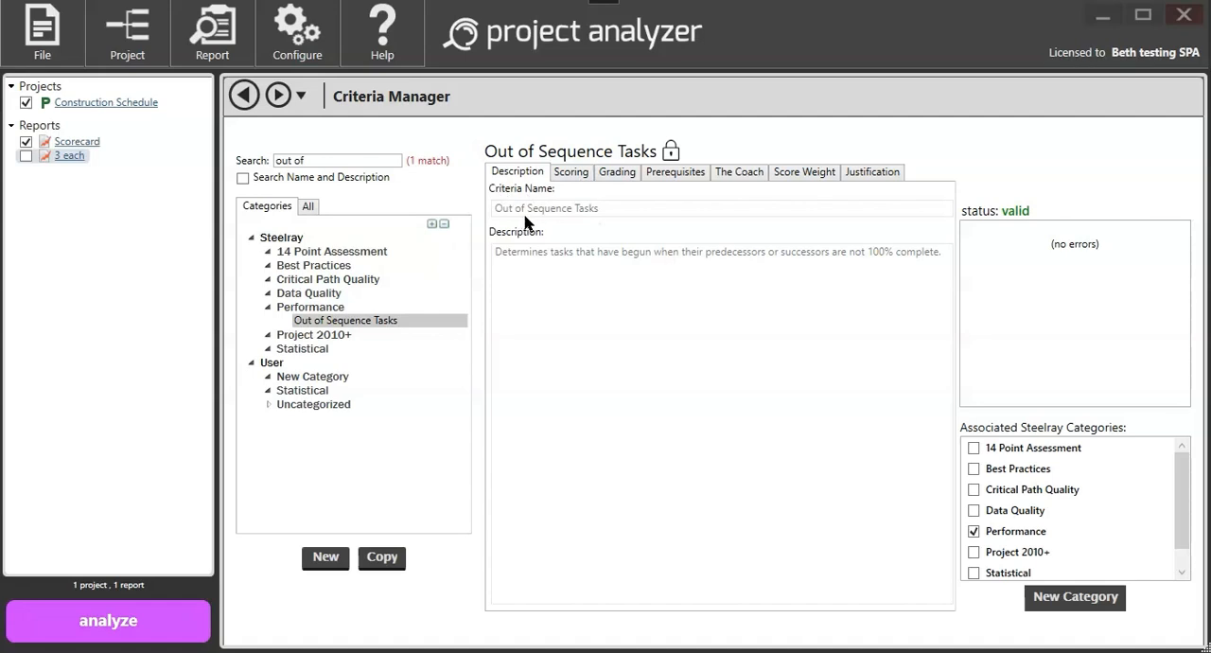
Step: Review the scoring, grading, prerequisites, score weight and justification settings of the Out of Sequence Tasks criterion
click(571, 174)
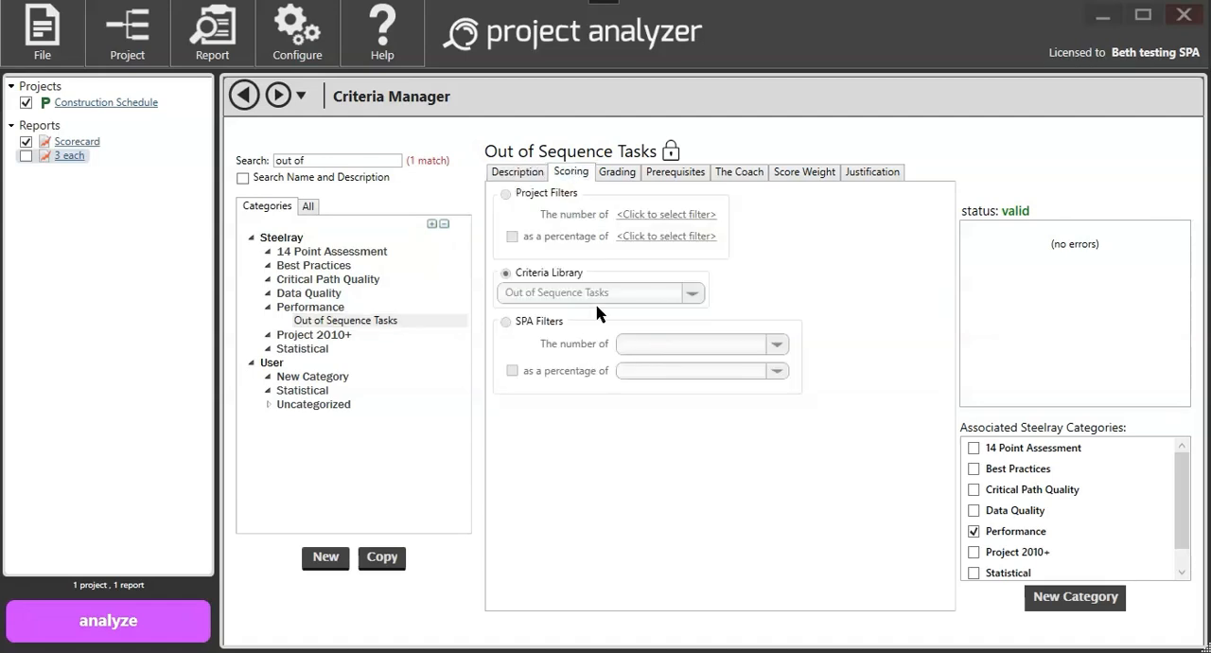
click(620, 176)
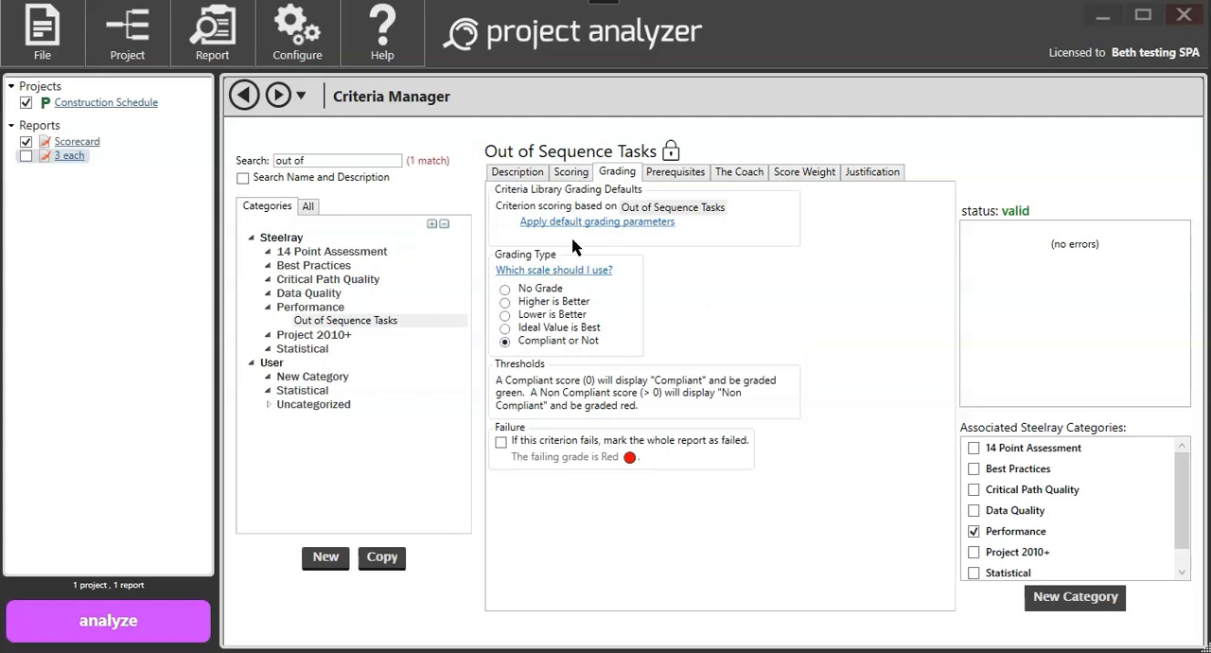
click(679, 176)
click(809, 176)
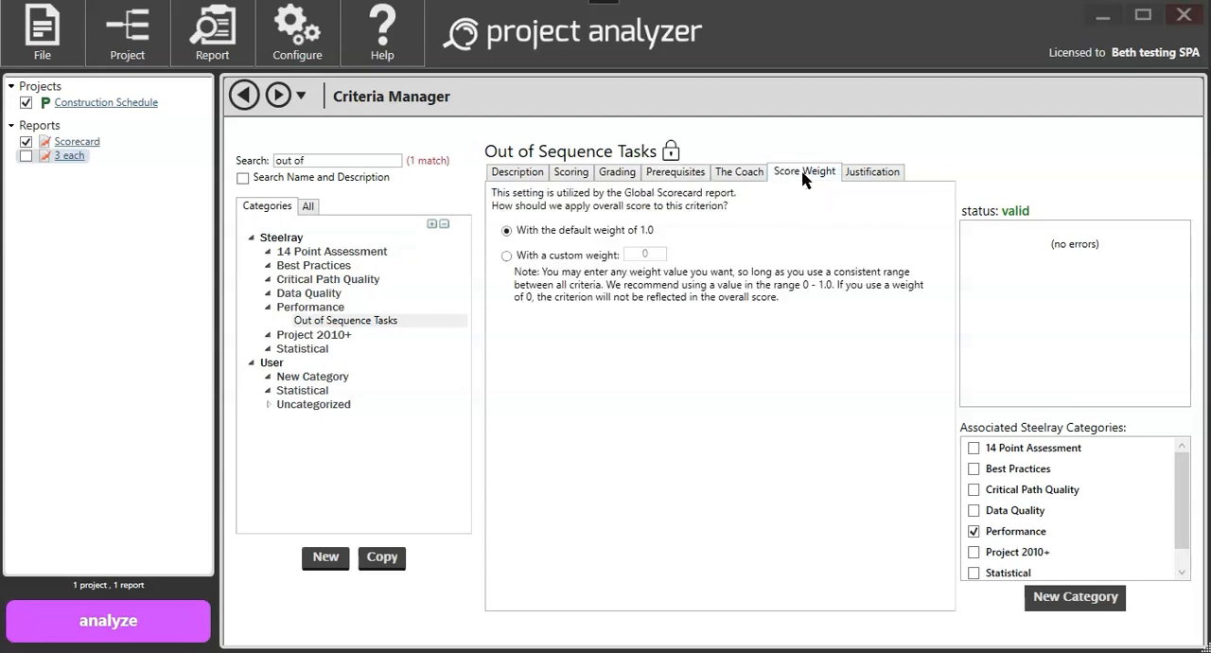
click(872, 179)
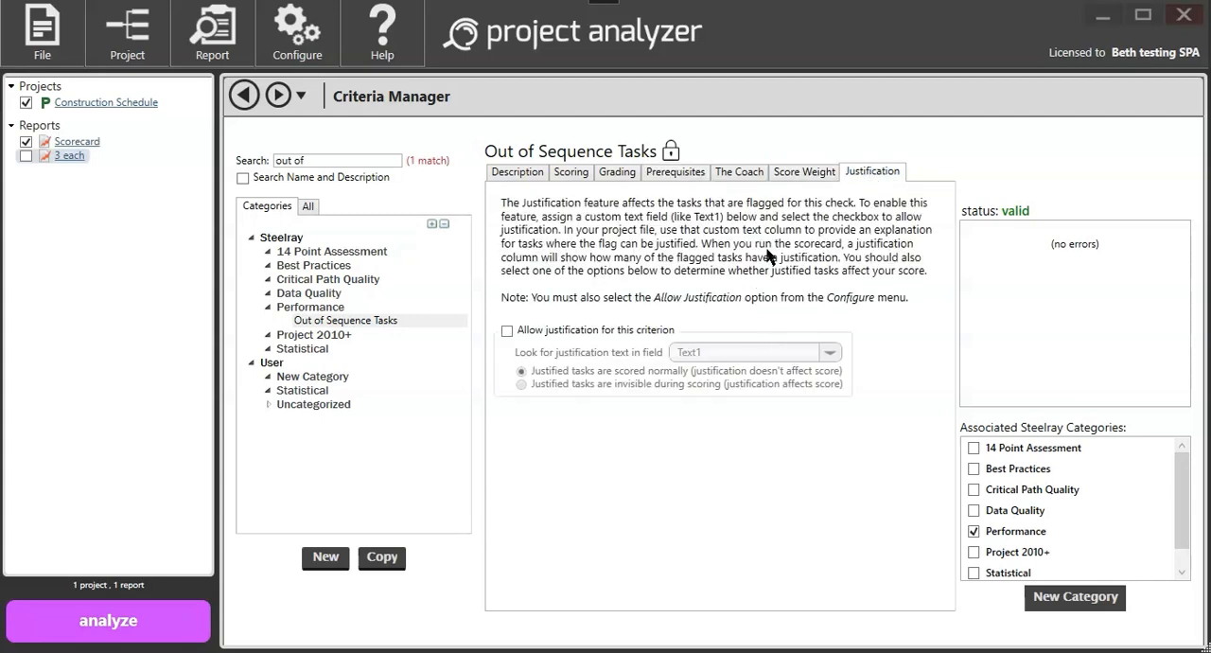